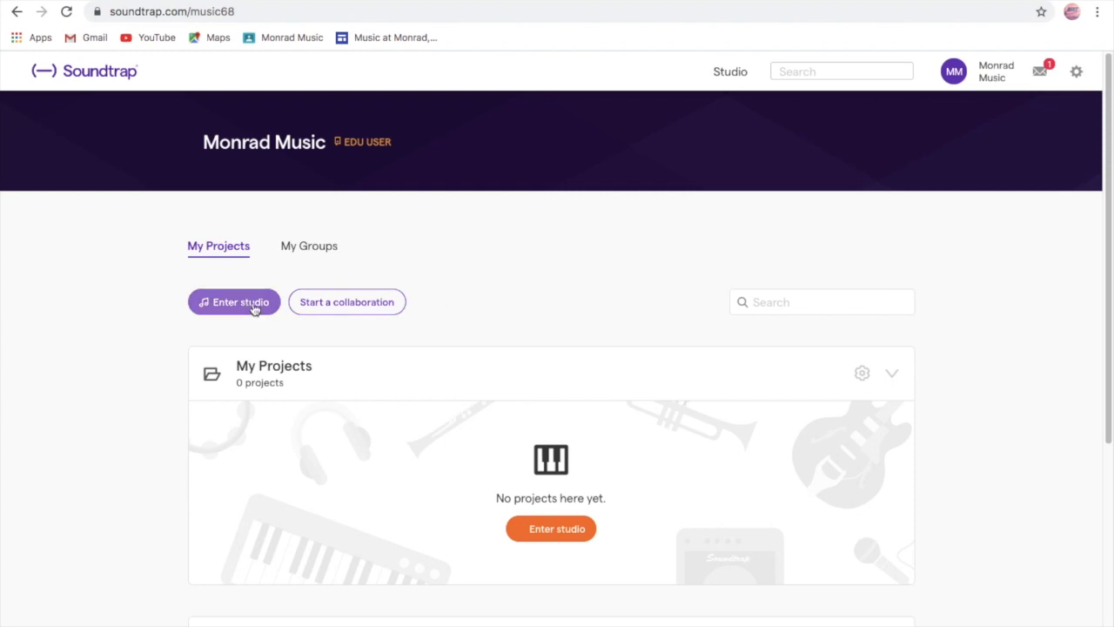
Enter the studio, create a new podcast project and dismiss the Patterns Beatmaker promotion.
left_click(239, 310)
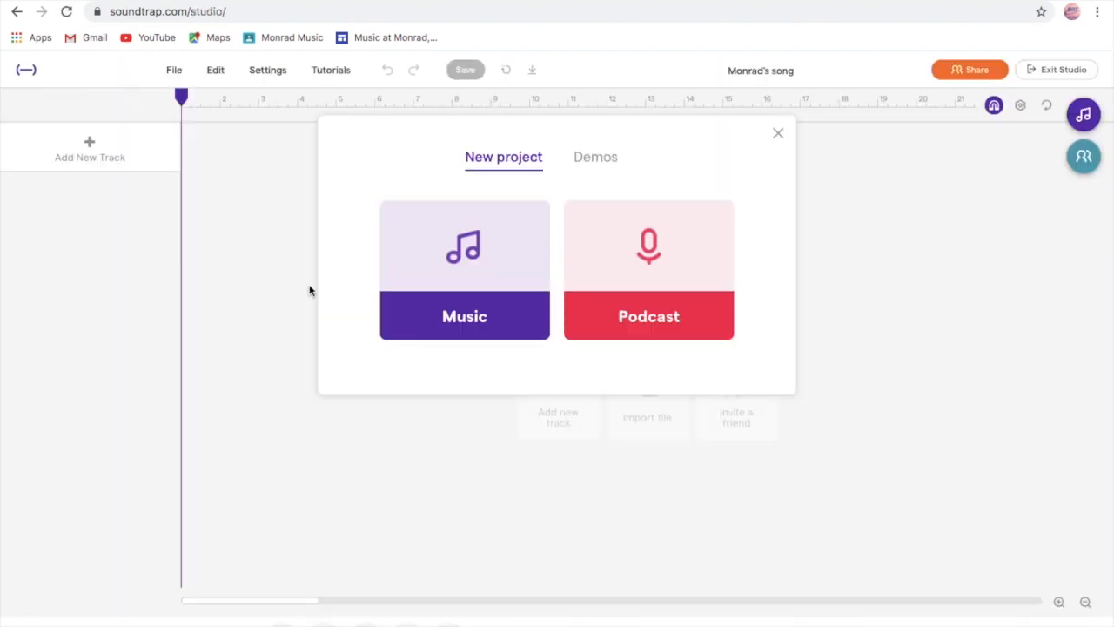
left_click(642, 323)
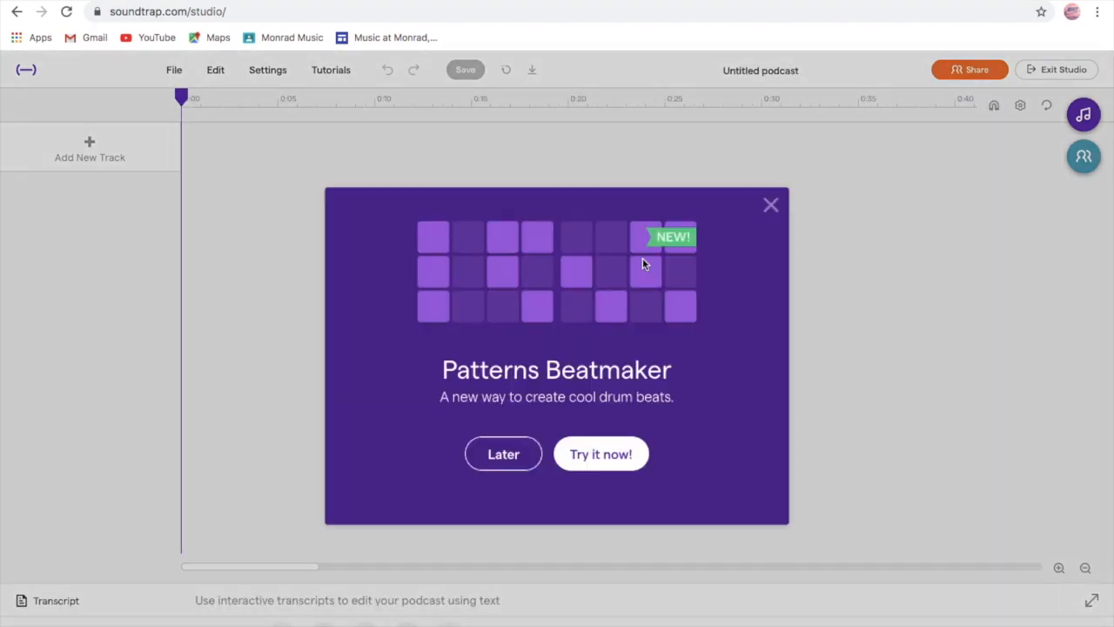
left_click(773, 207)
Add a Voice & microphones track and allow the site to use the microphone.
left_click(90, 153)
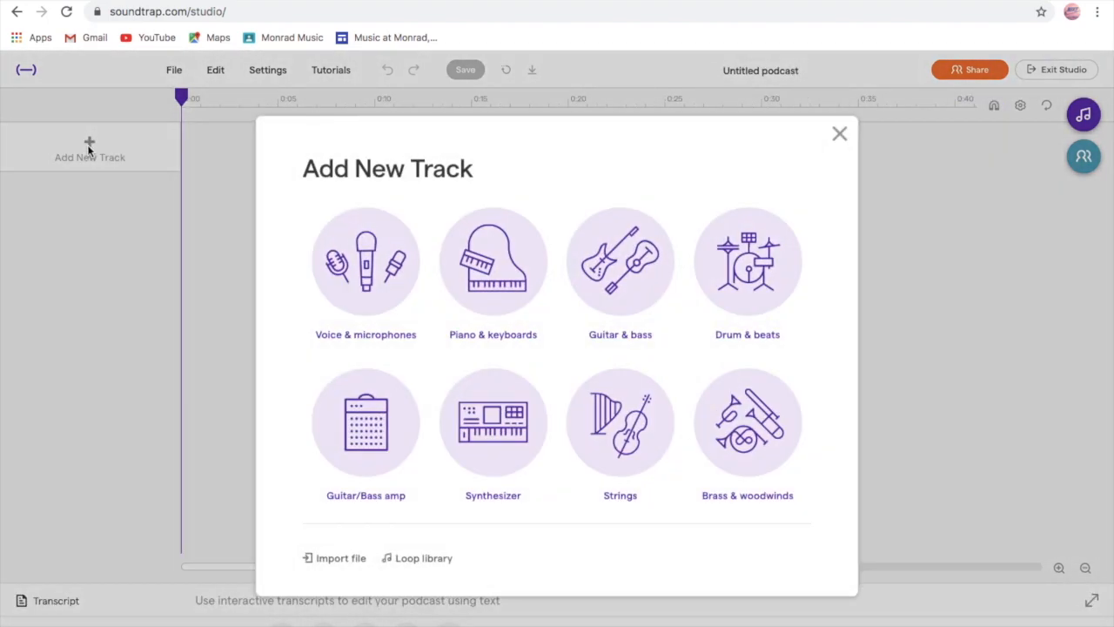
left_click(363, 257)
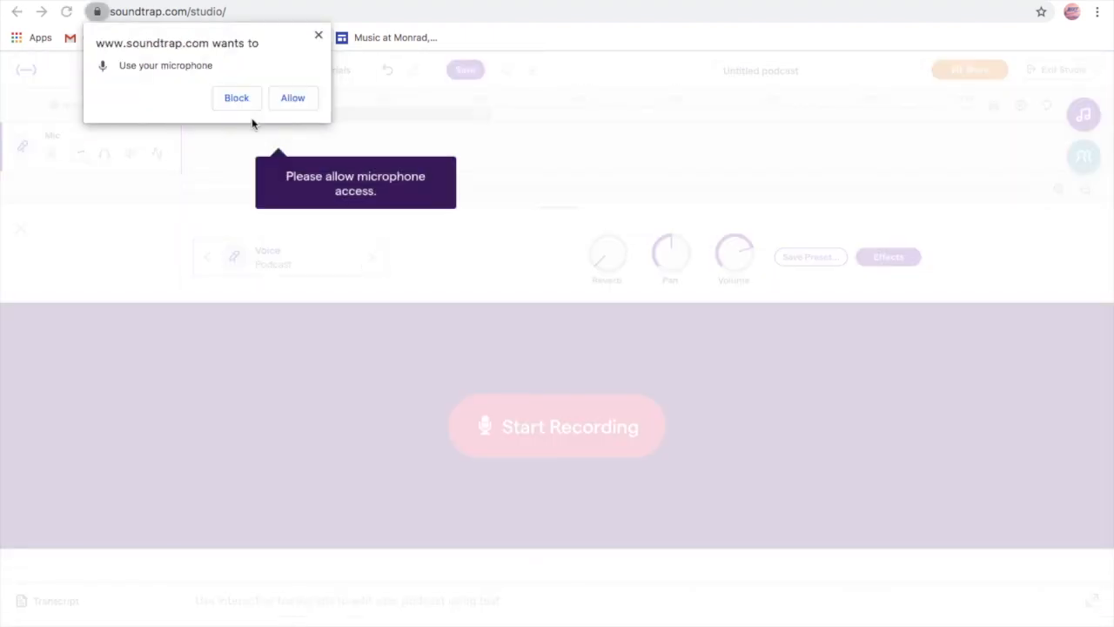
left_click(293, 101)
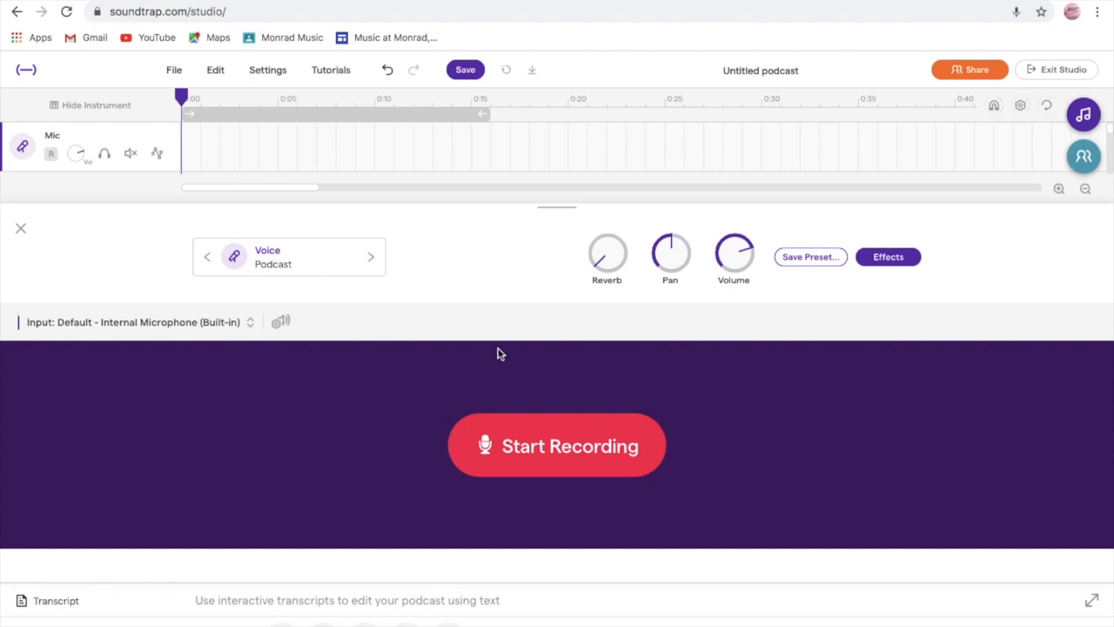
Record a voice clip about 11 seconds long on the Mic track and play it back.
left_click(536, 426)
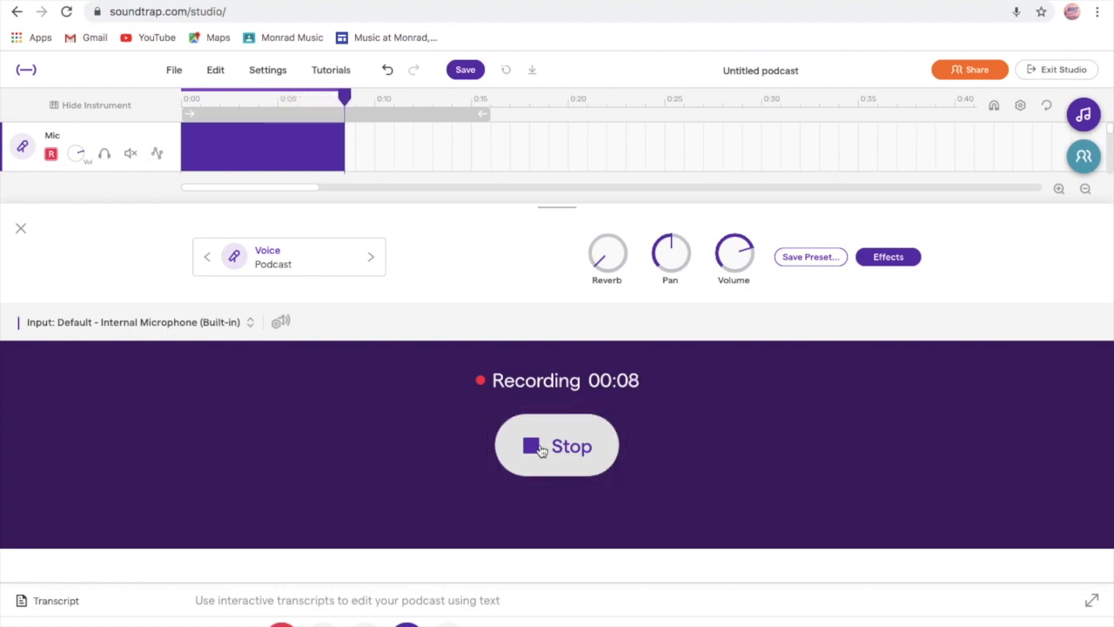
left_click(541, 448)
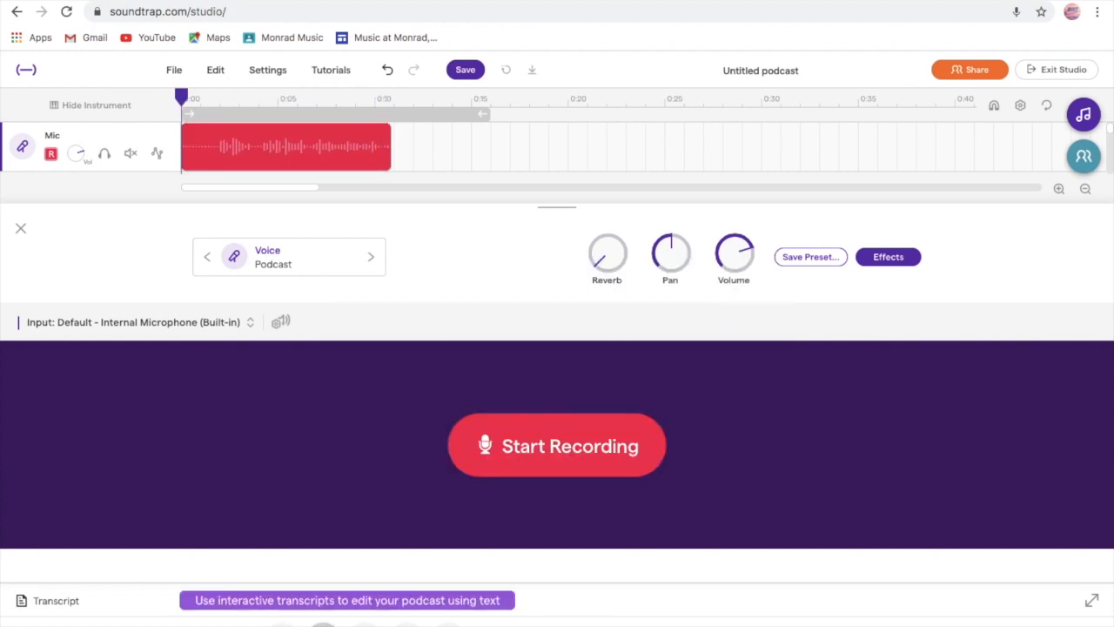
key("space")
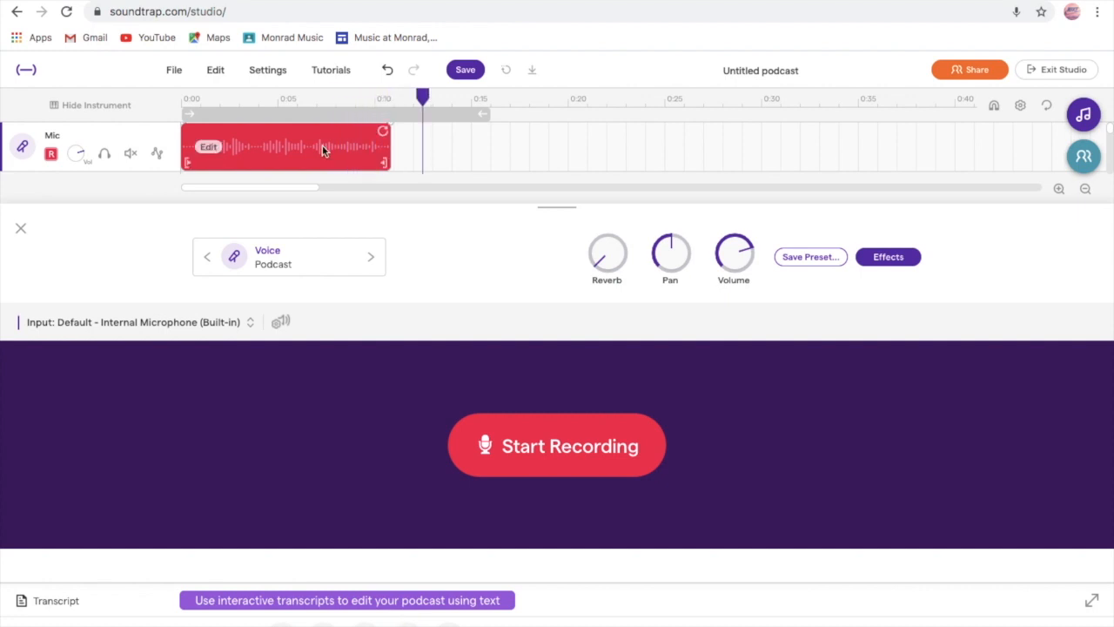
Split the voice region at about 0:07 and move its second part to start at about 0:09.
left_click(320, 149)
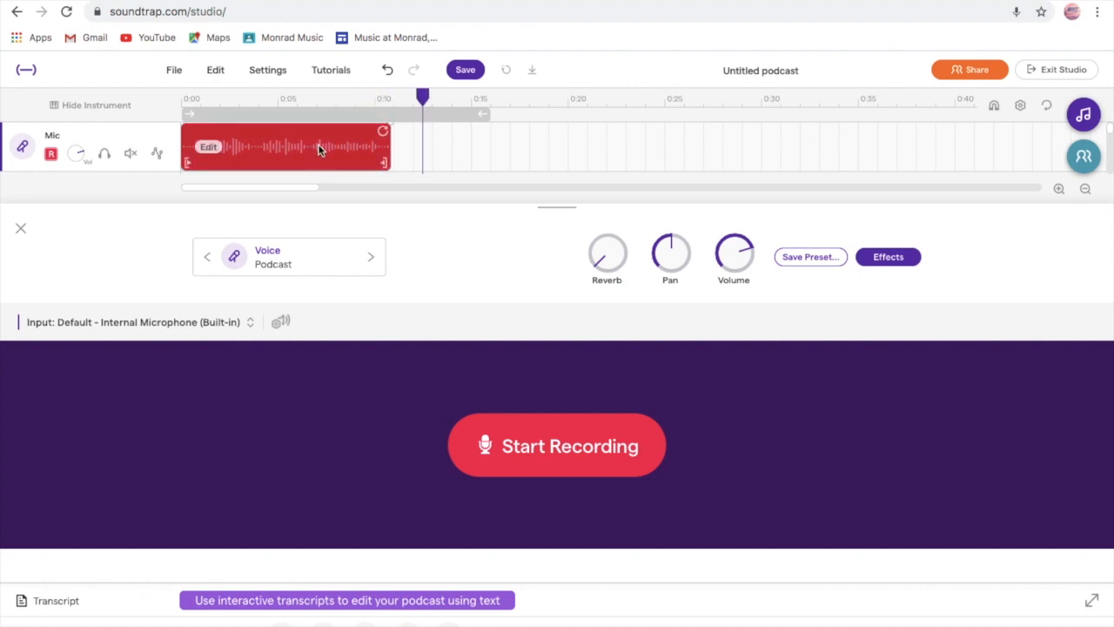
left_click(298, 141)
left_click_drag(299, 94, 311, 95)
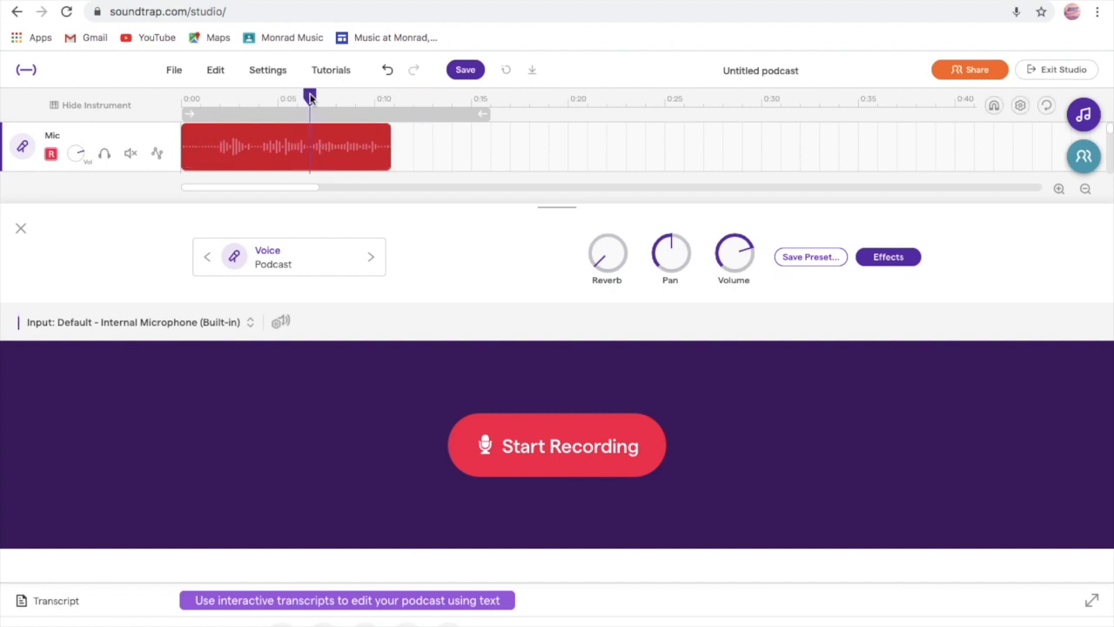
right_click(316, 148)
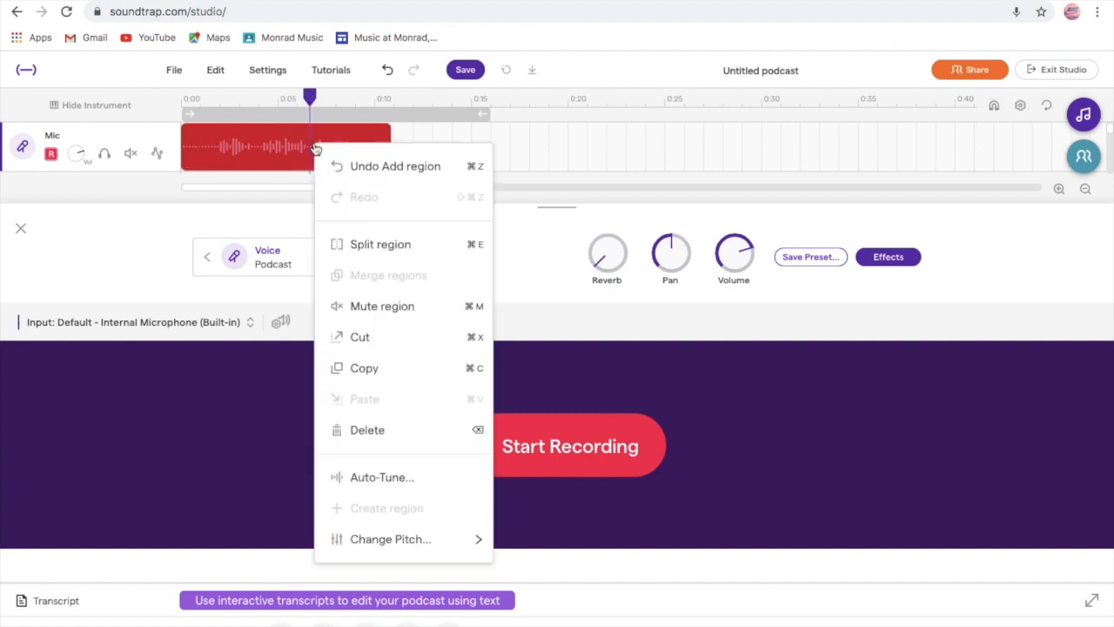
left_click(407, 246)
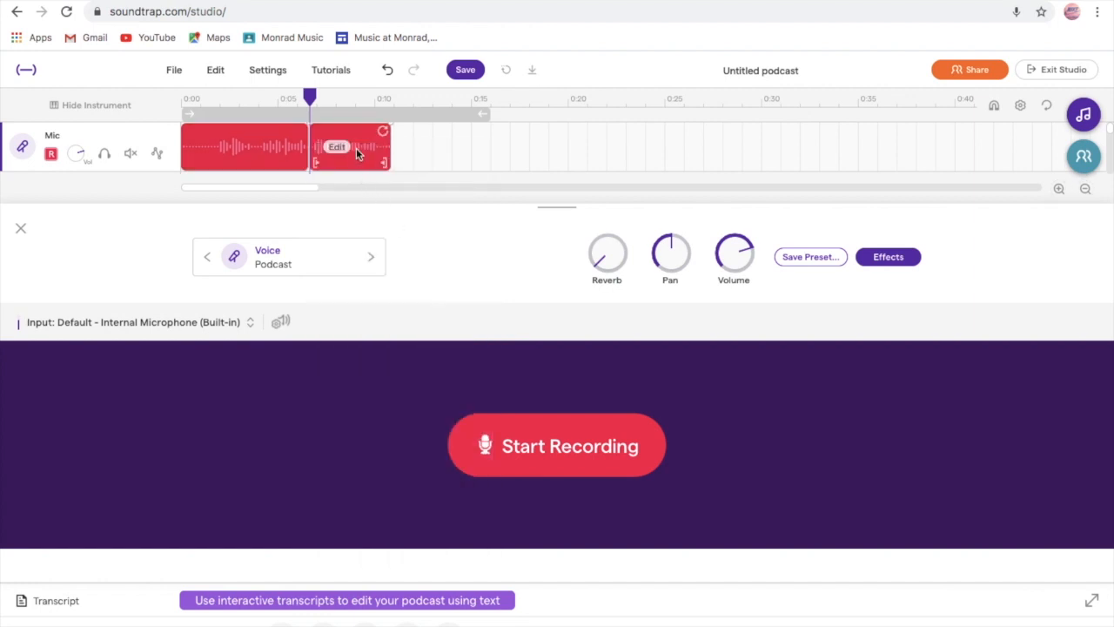
left_click_drag(356, 148, 400, 153)
left_click(293, 161)
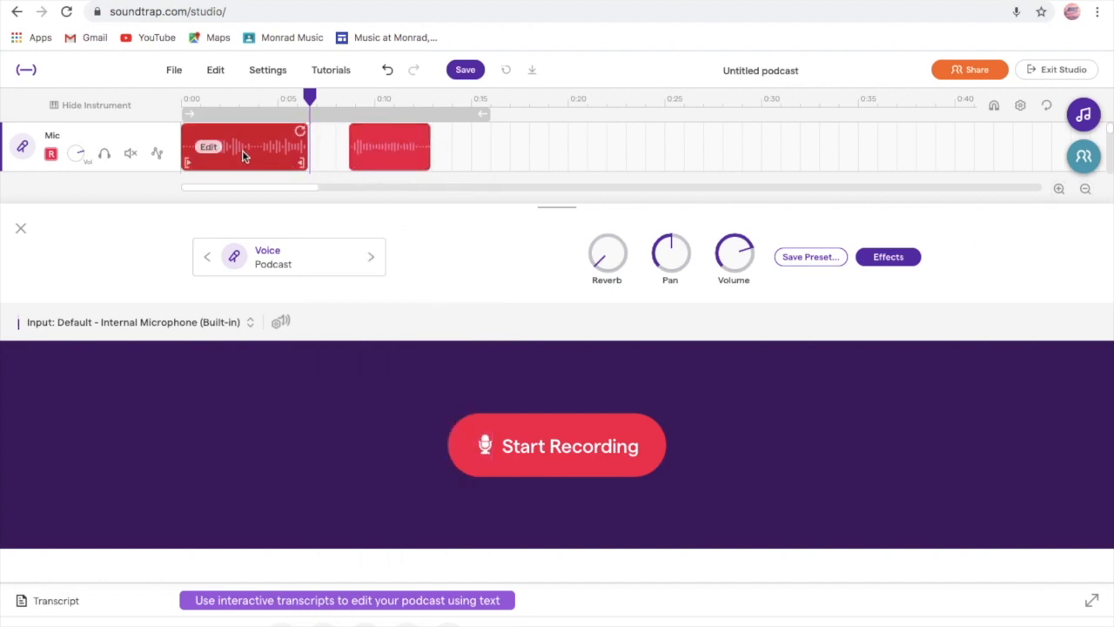
Paste a copy of the second voice region at about 0:15, and shift both shorter regions earlier to narrow the gaps.
left_click_drag(310, 98, 371, 120)
left_click(396, 148)
right_click(393, 148)
left_click(453, 372)
left_click(468, 147)
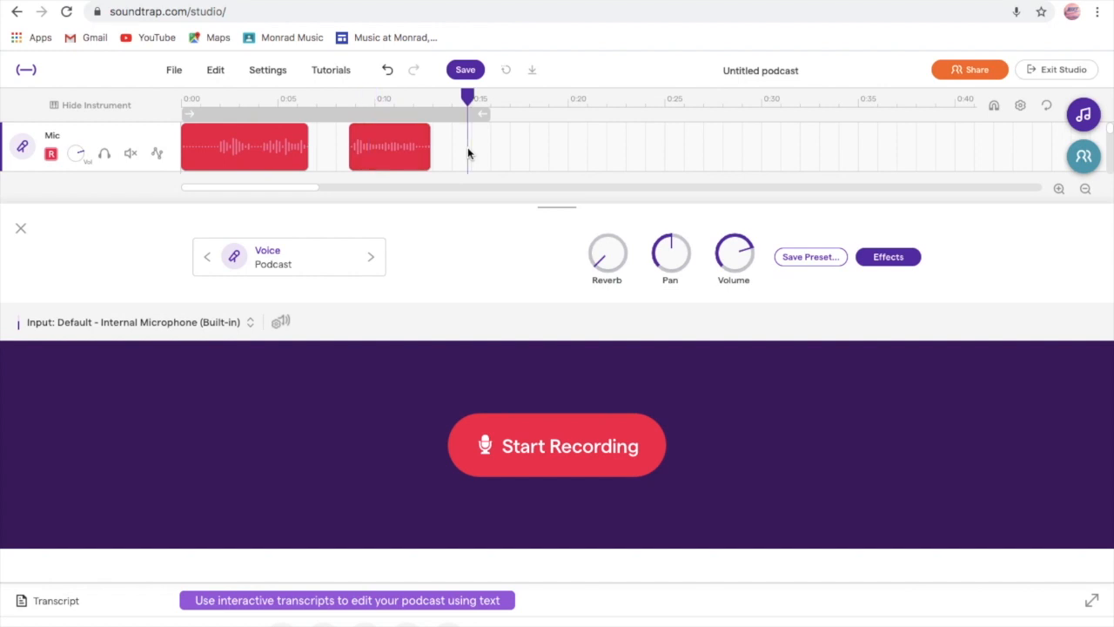
right_click(468, 147)
left_click(544, 411)
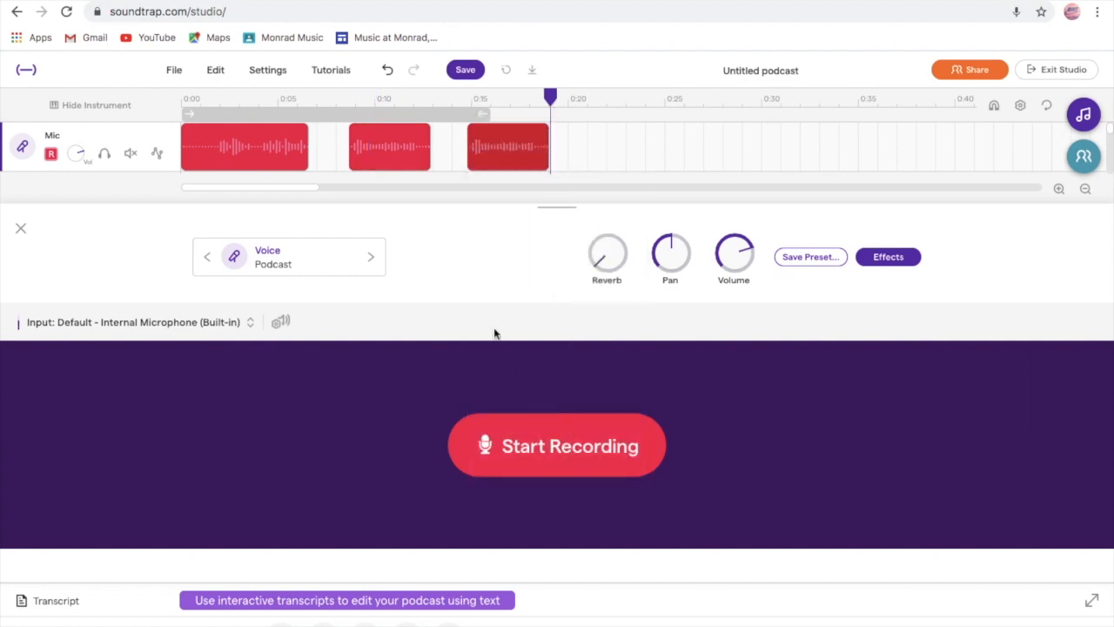
left_click(397, 158)
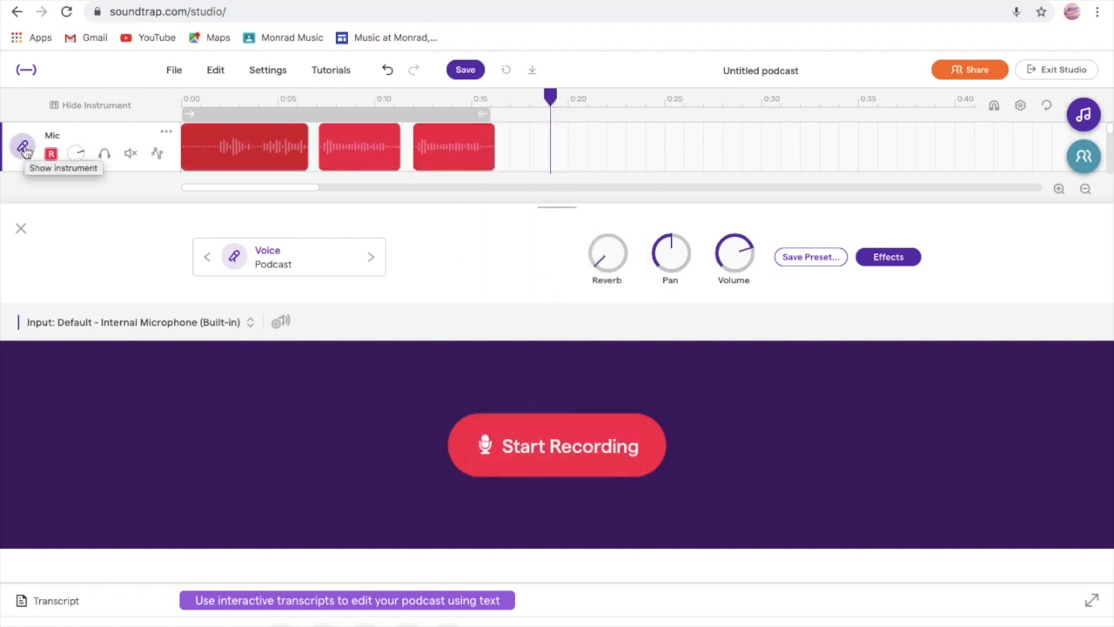
Apply the Psychedelic voice preset to the Mic track, lower the track's volume and close the instrument settings.
left_click(24, 148)
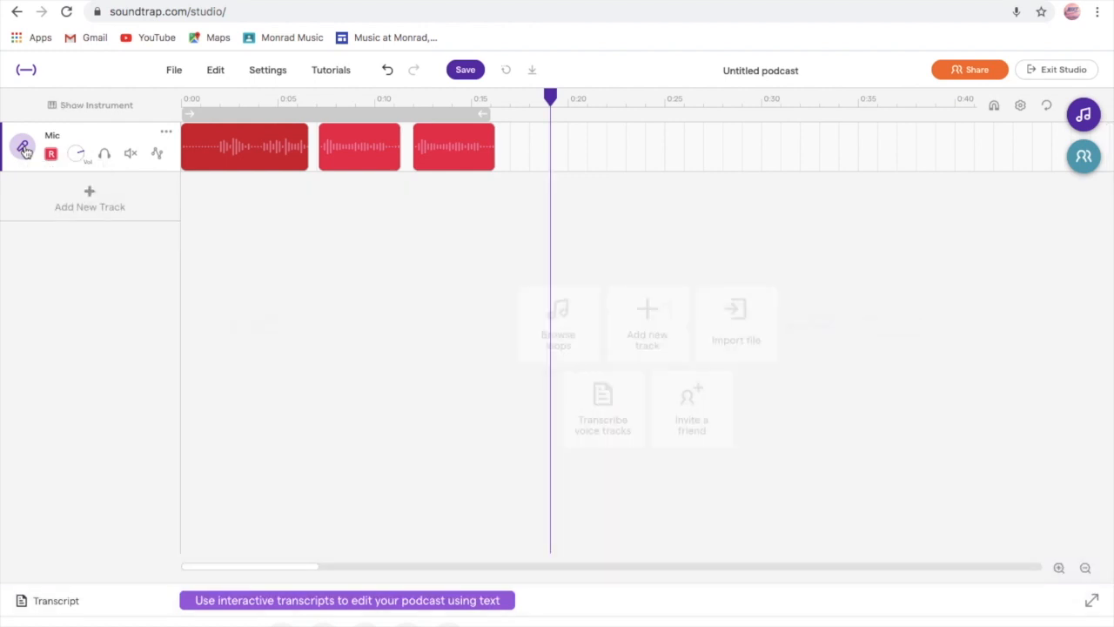
left_click(22, 148)
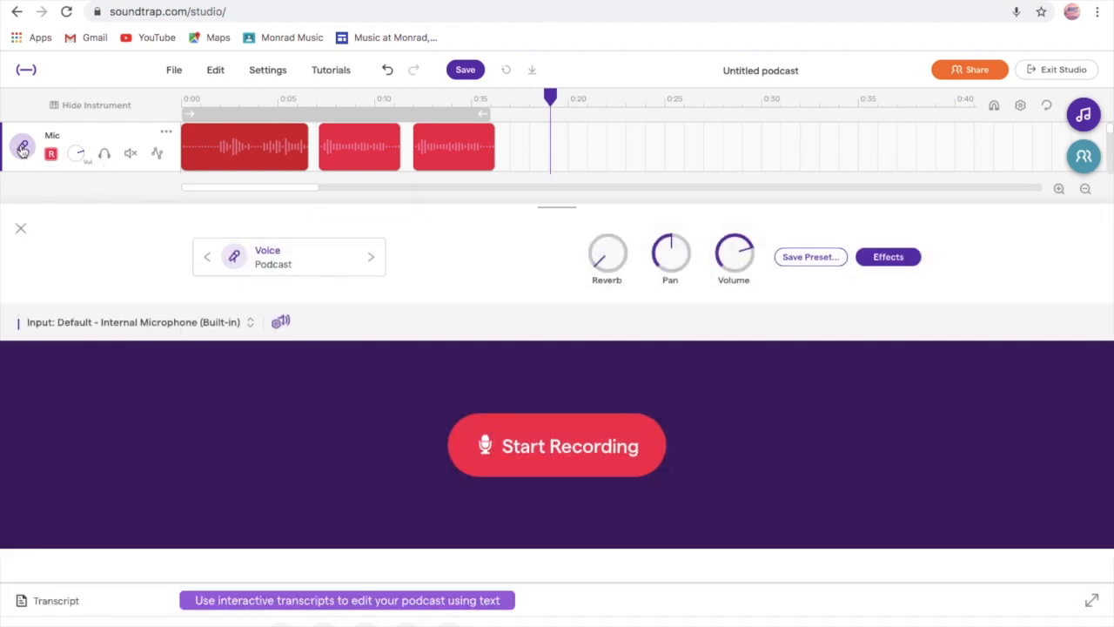
left_click(276, 262)
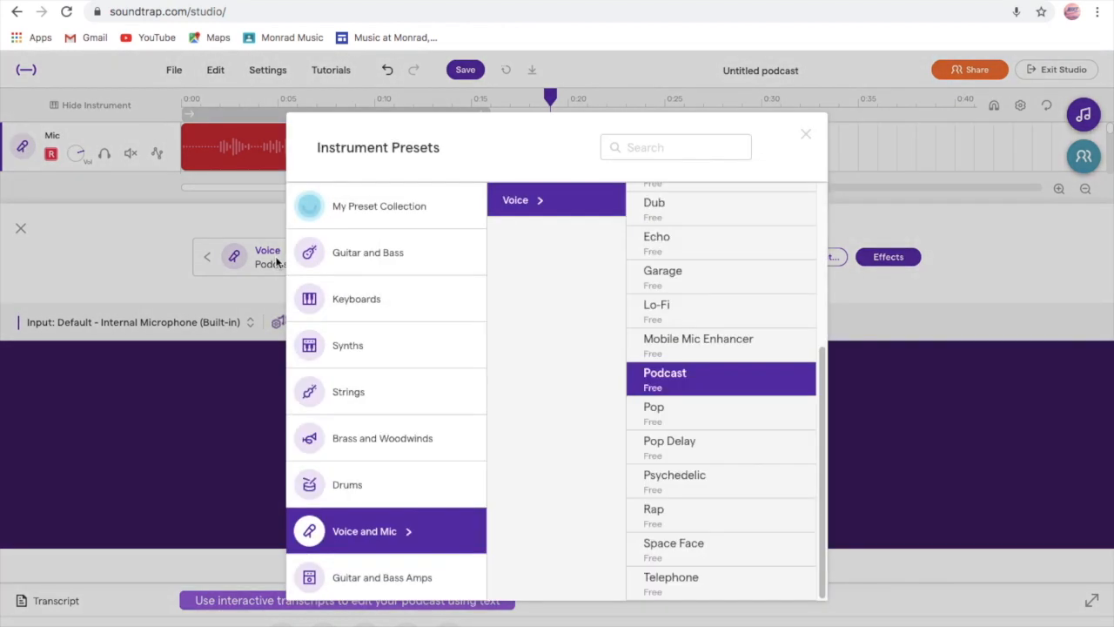
left_click(680, 480)
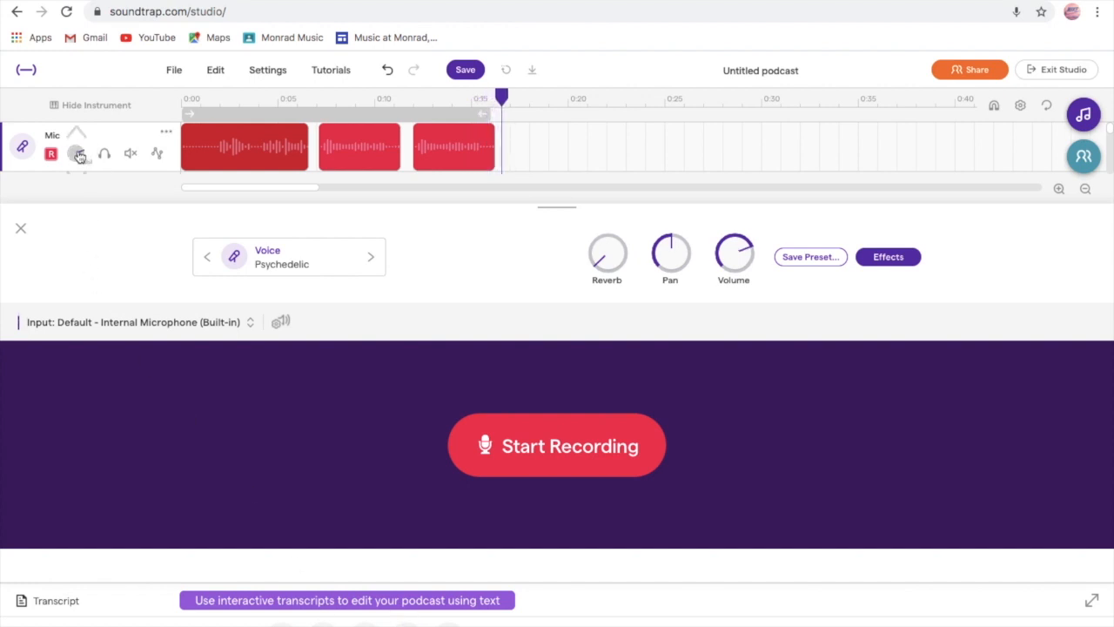
mouse_move(78, 152)
left_mouse_down()
mouse_move(82, 173)
mouse_move(93, 168)
left_mouse_up()
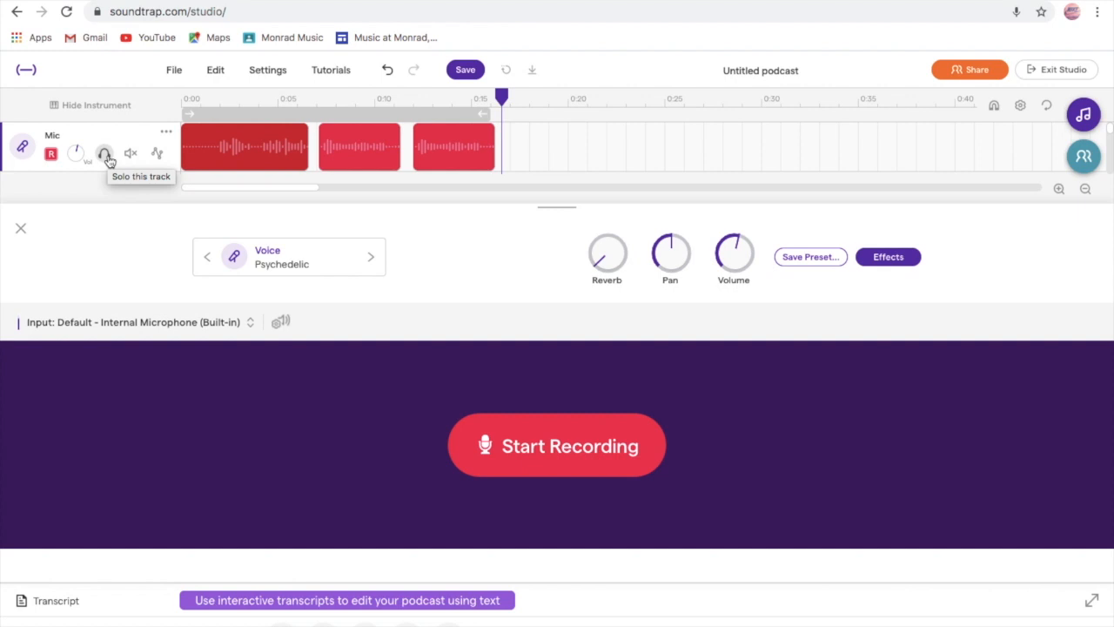
left_click(22, 231)
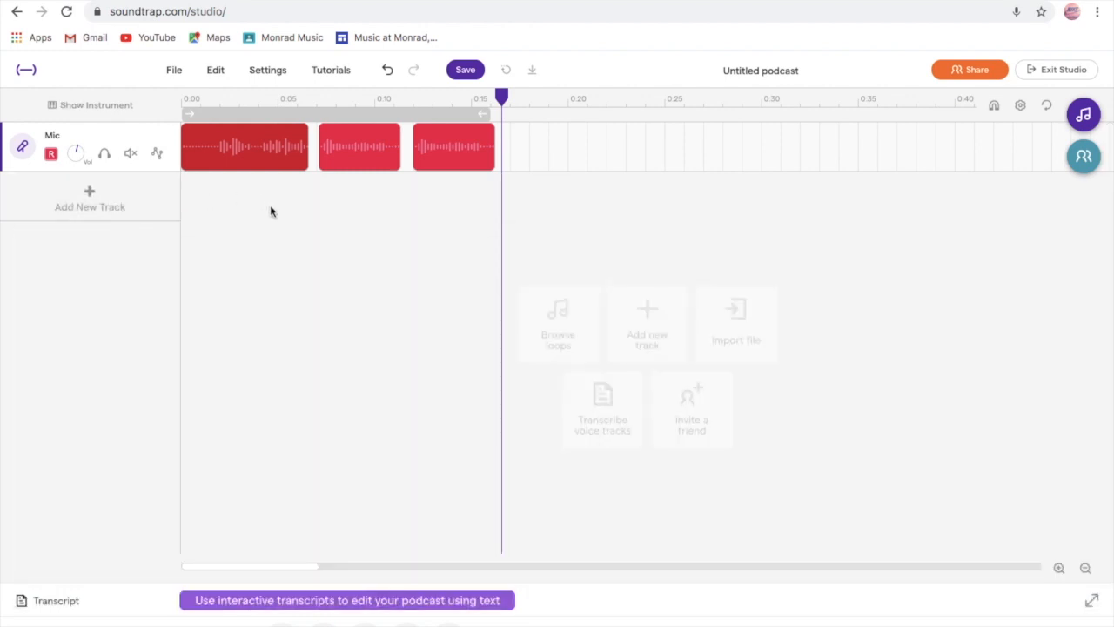
Search the loop library for "drum" and preview Drums - Basic Verse 1, Basic Verse 2 and D&B 1.
left_click(1084, 116)
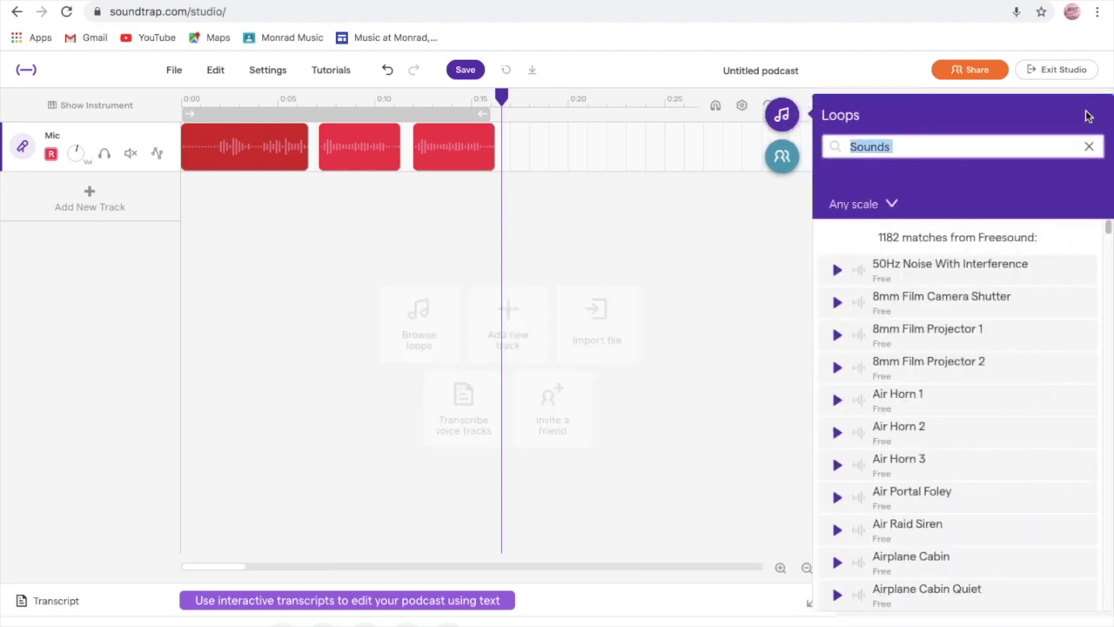
left_click(1089, 147)
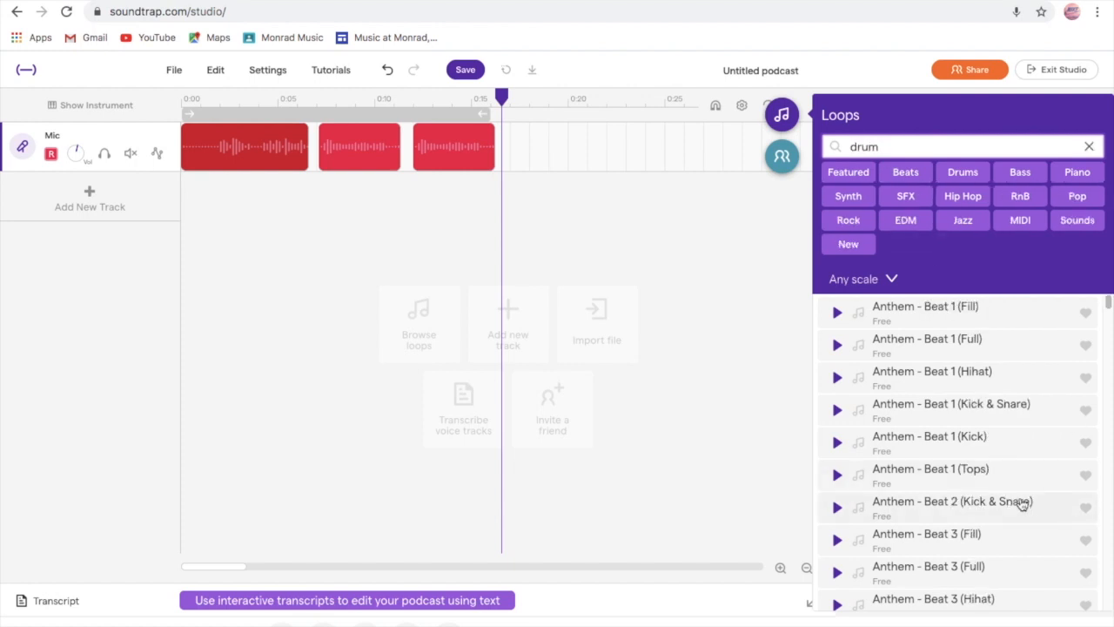
scroll(1023, 503, "down", 15)
scroll(1023, 503, "down", 5)
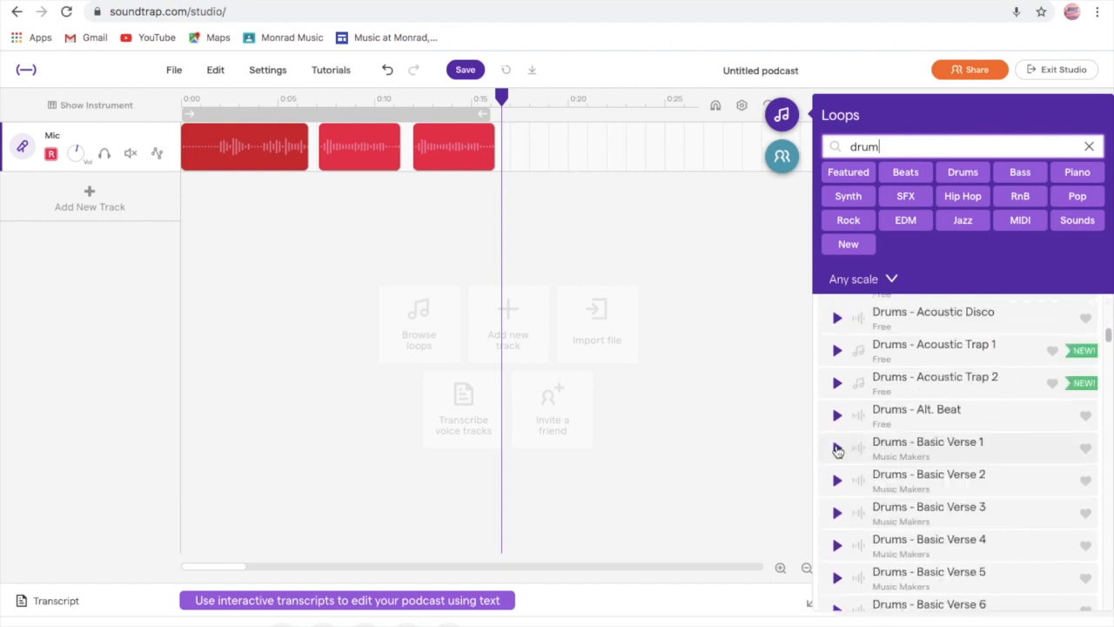
left_click(838, 448)
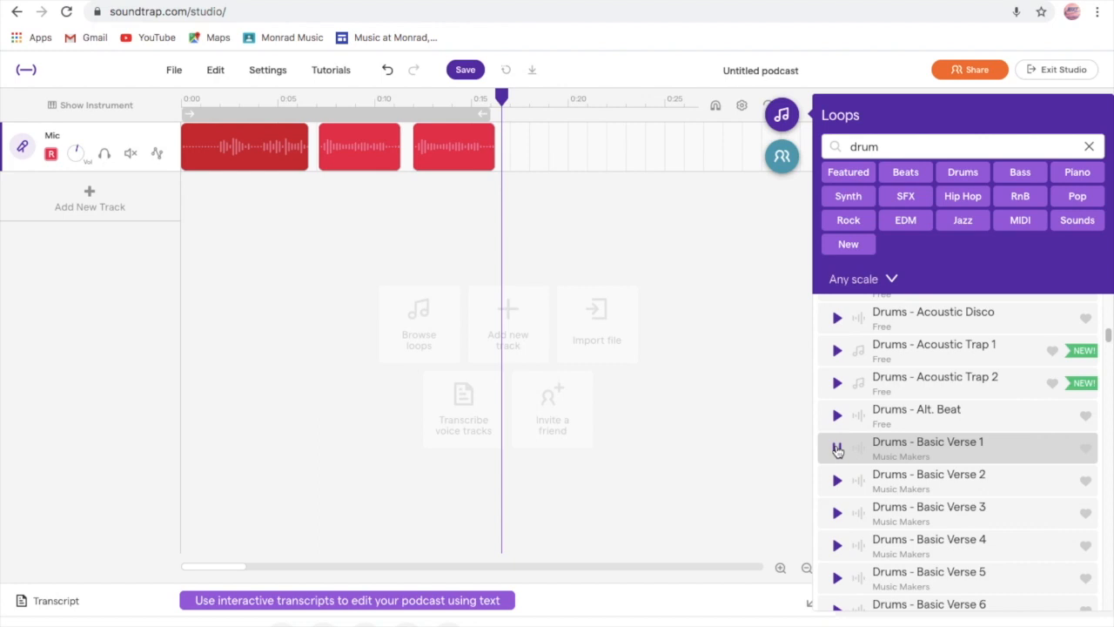
left_click(838, 481)
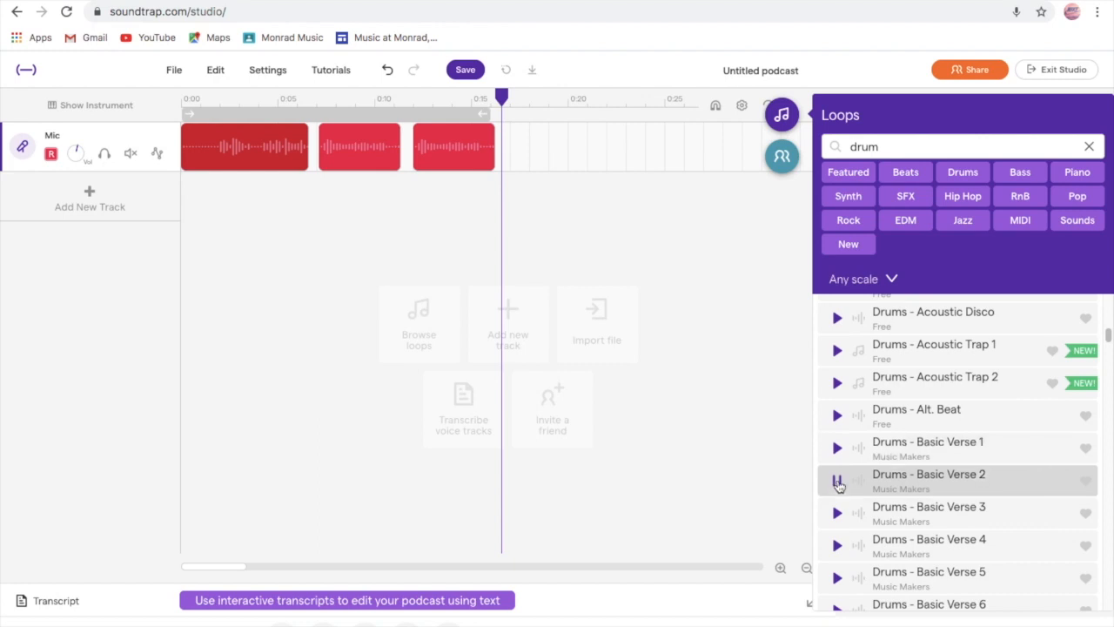
scroll(838, 485, "down", 10)
left_click(837, 370)
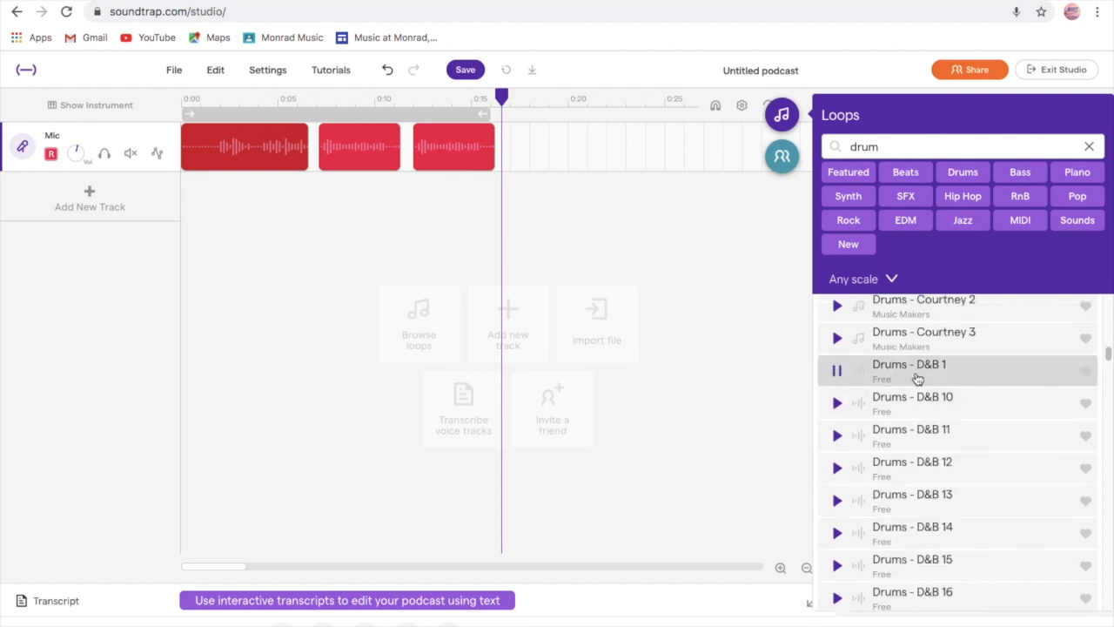
Place the Drums - D&B 1 loop on its own track from 0:00, extended to about 0:32, and mute the Mic track.
left_click_drag(918, 378, 464, 301)
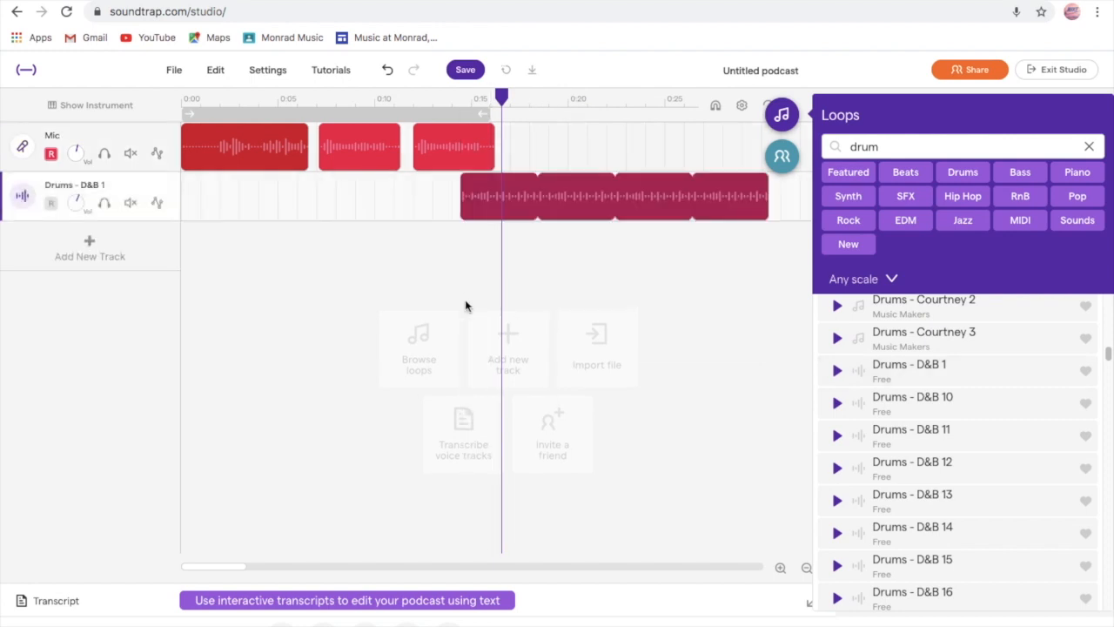
left_click_drag(672, 204, 388, 210)
mouse_move(481, 180)
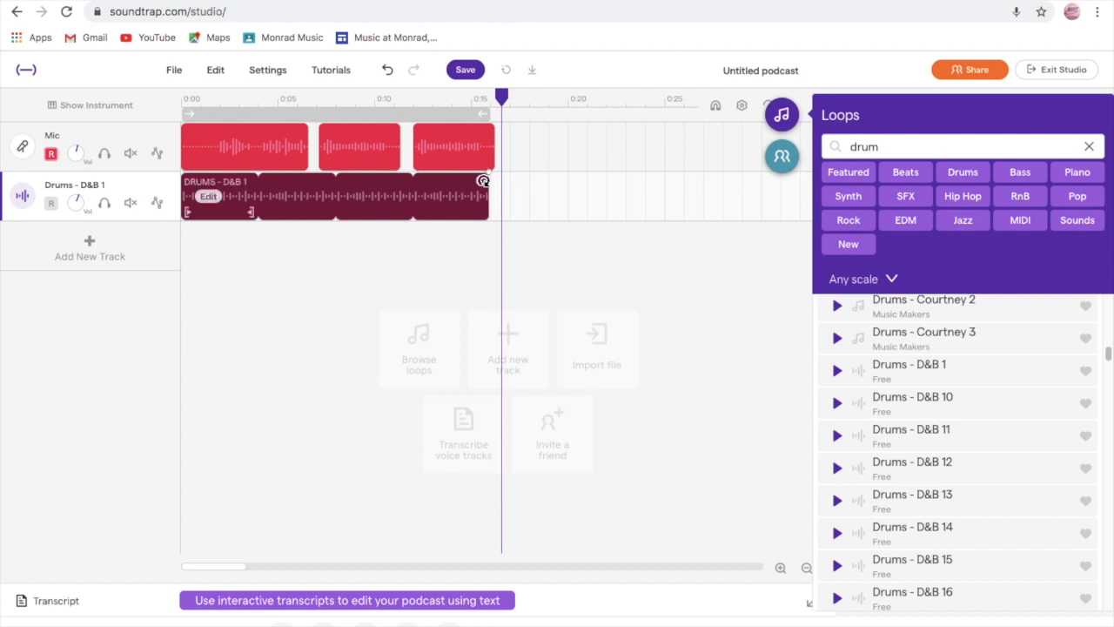
left_click_drag(483, 179, 759, 186)
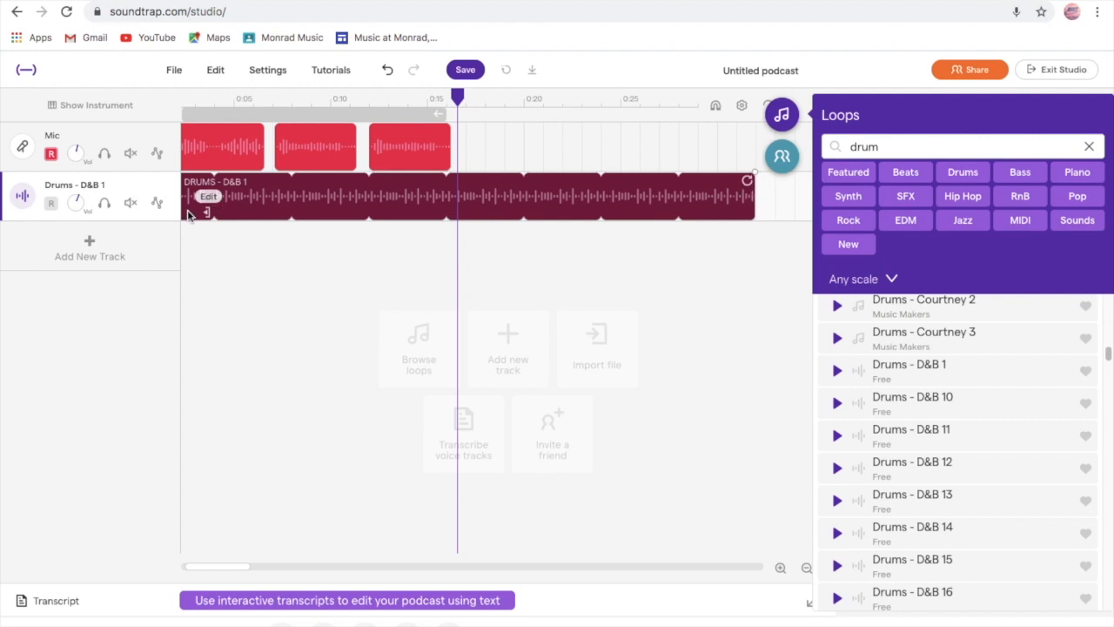
left_click(130, 154)
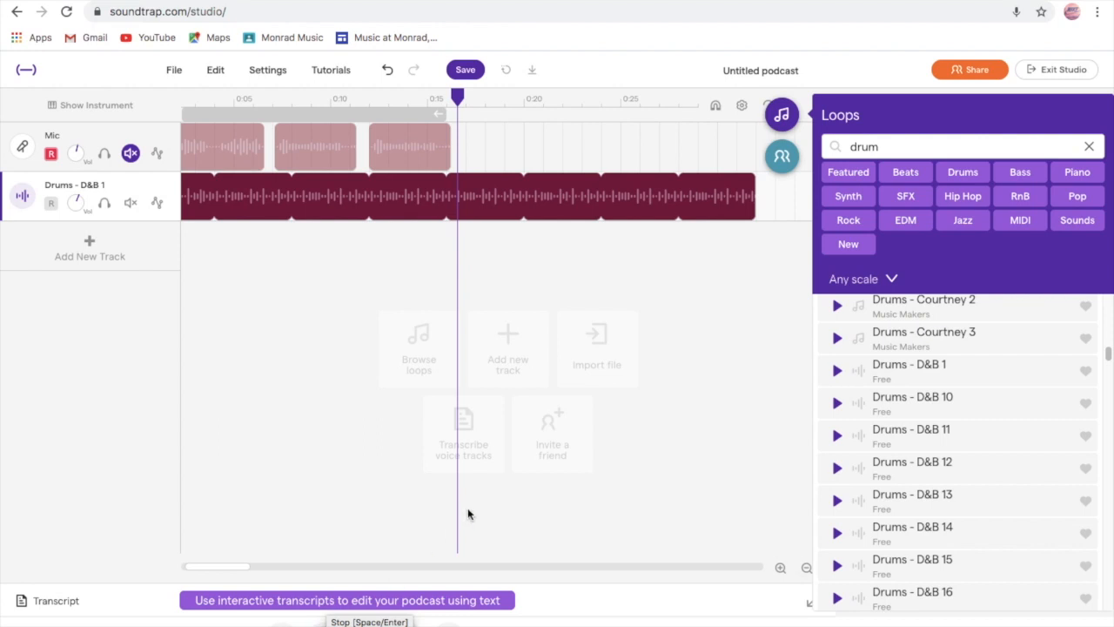
Search the loop library for "piano oct".
left_click_drag(878, 146, 838, 148)
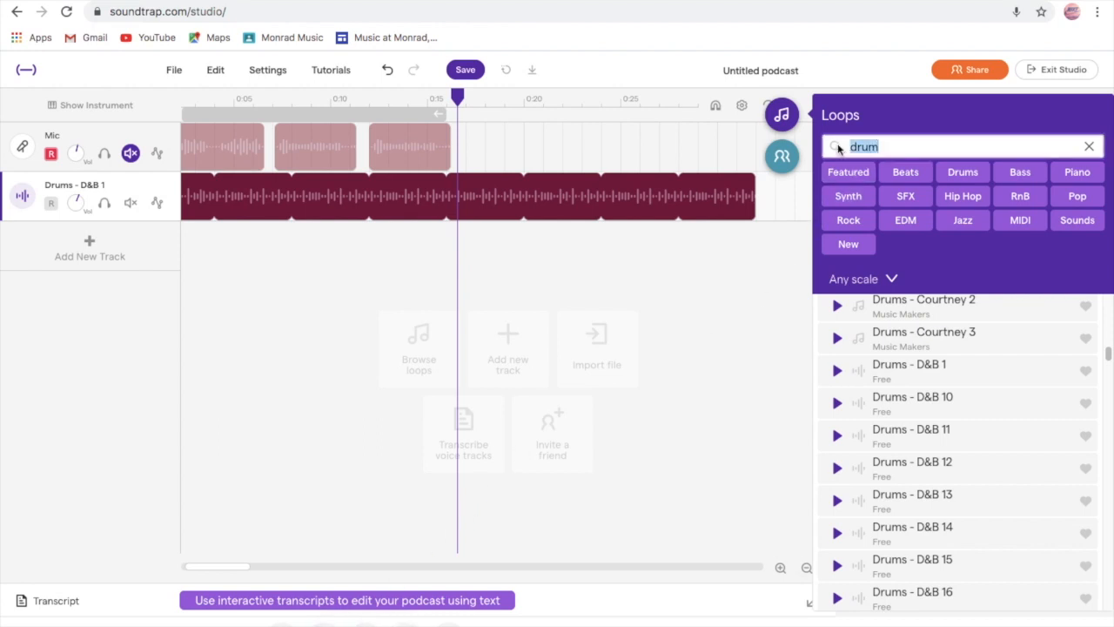
type("piano ")
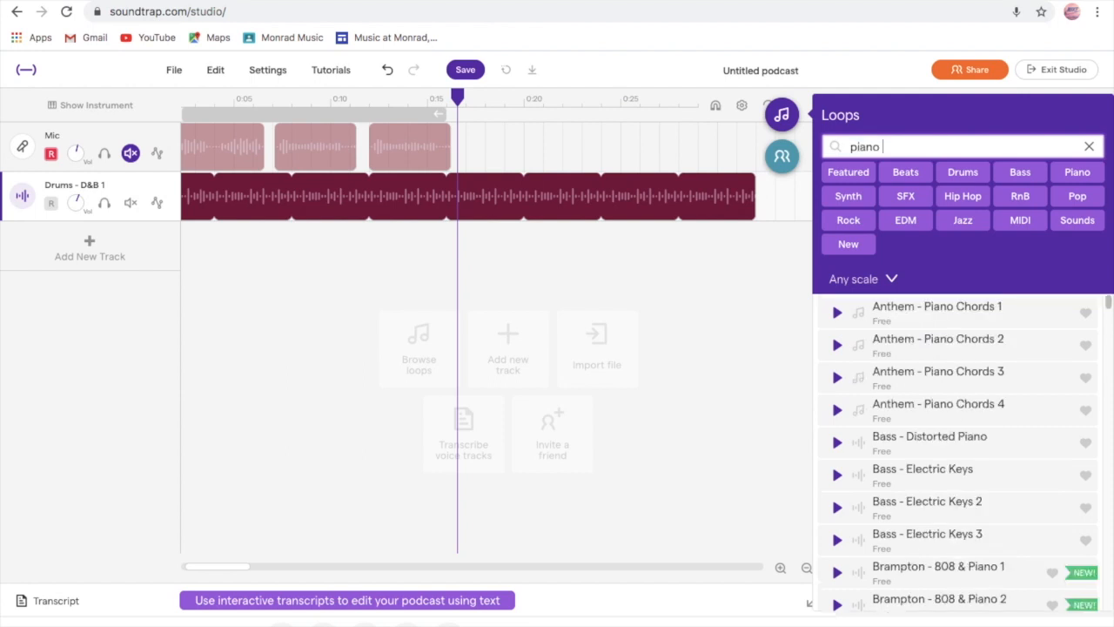
type("oct")
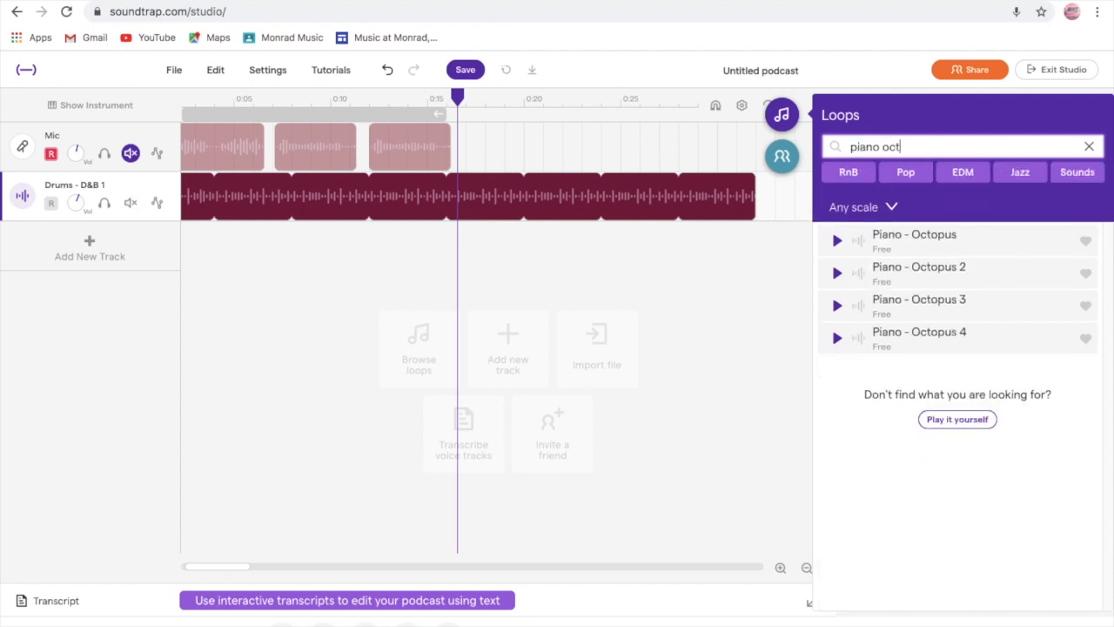
Preview Piano - Octopus 2, place it on its own track starting at about 0:04, and play back the arrangement.
left_click(837, 273)
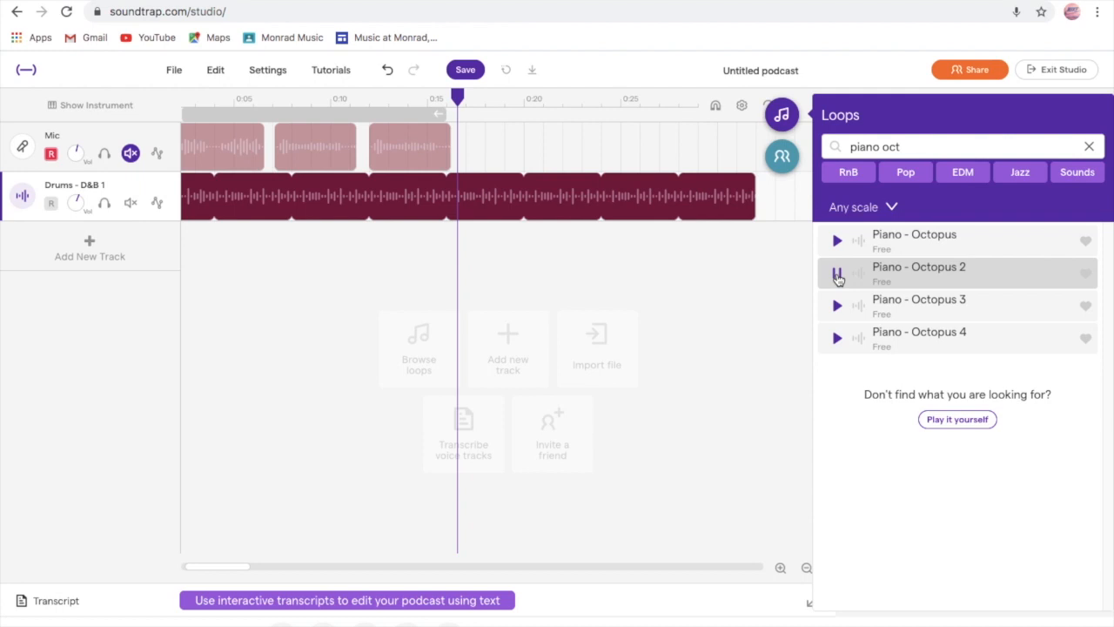
left_click_drag(975, 279, 312, 254)
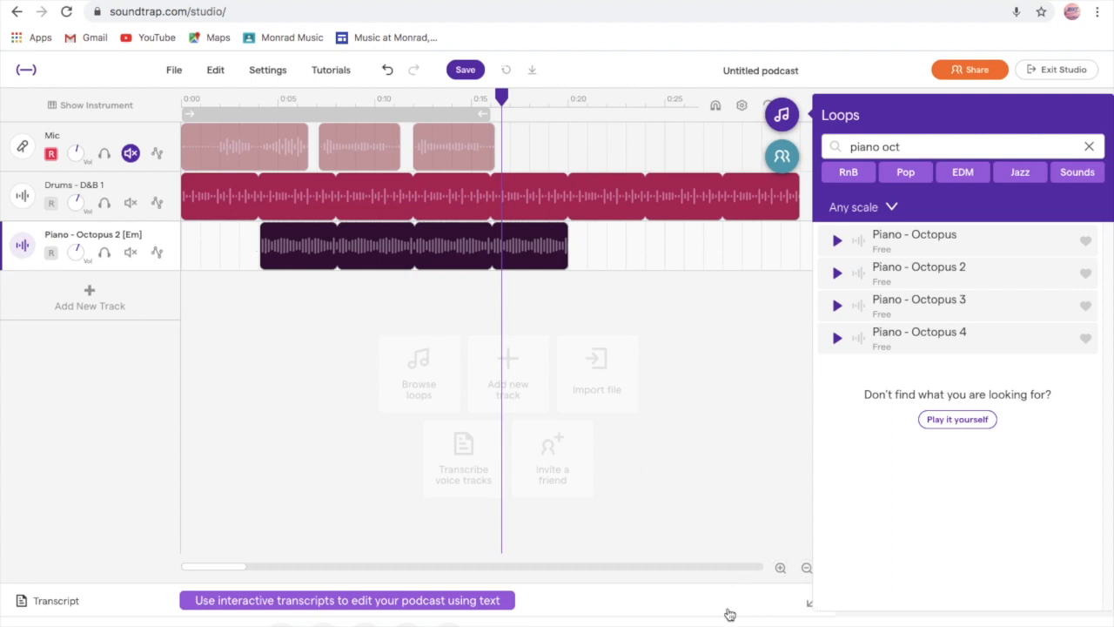
left_click(781, 569)
left_click(781, 568)
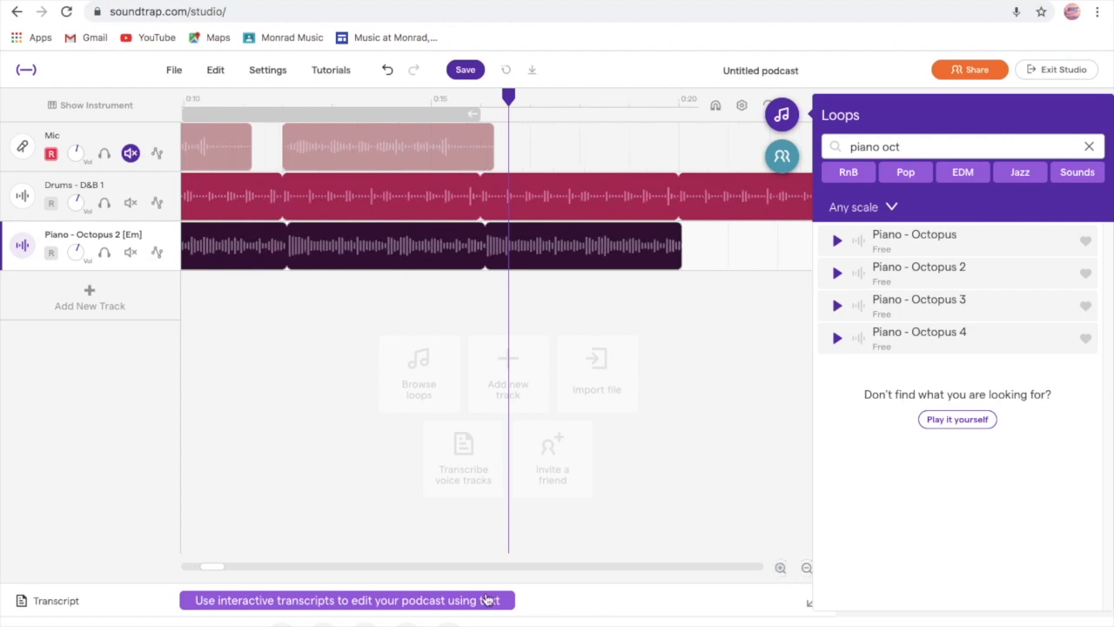
left_click_drag(211, 566, 170, 567)
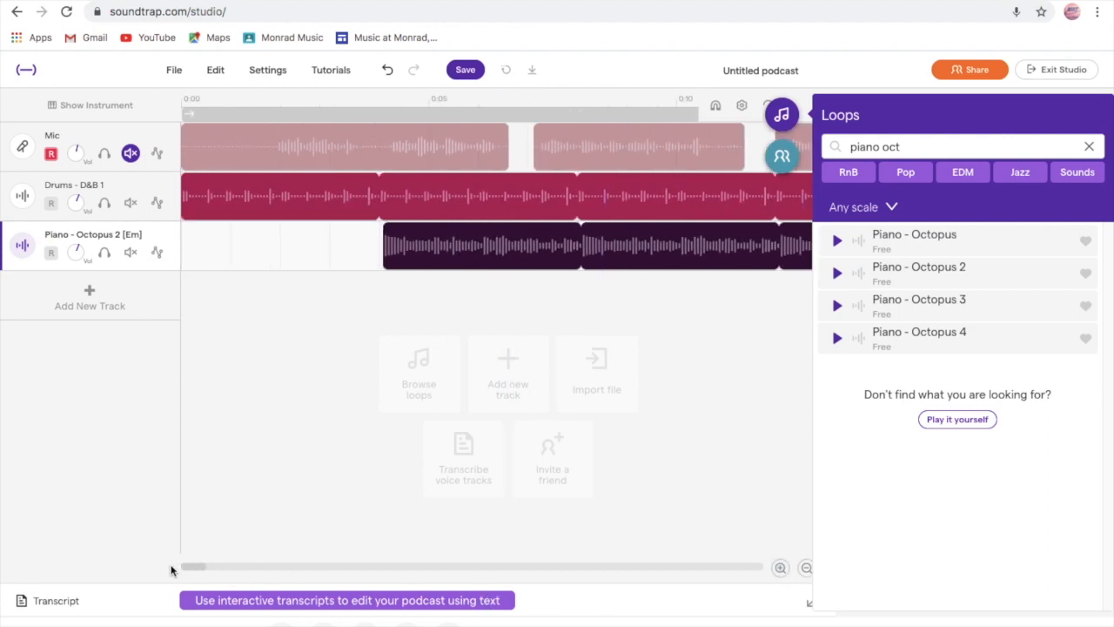
left_click_drag(432, 248, 429, 250)
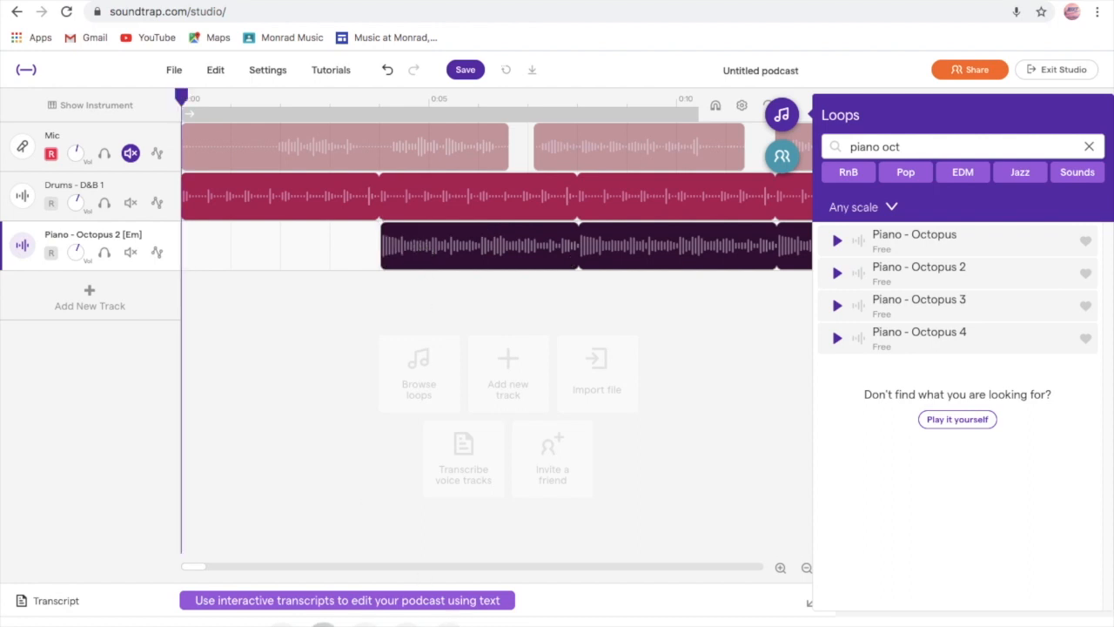
key("space")
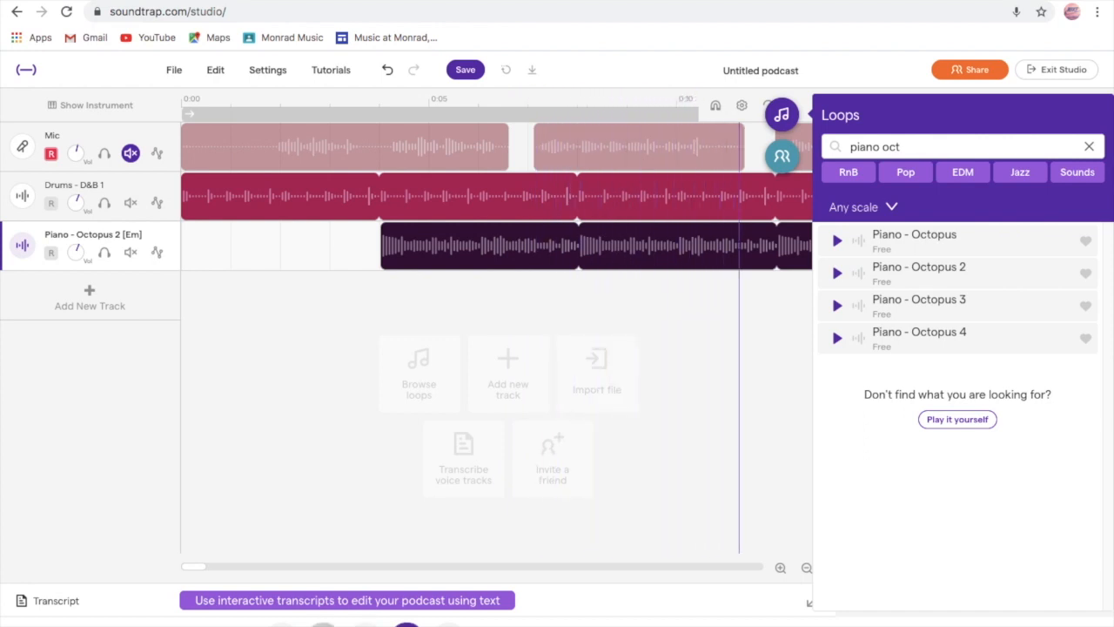
Shorten the Piano - Octopus 2 region to two loop repeats, ending at about 0:12.
mouse_move(193, 570)
left_mouse_down()
mouse_move(222, 566)
mouse_move(210, 566)
left_mouse_up()
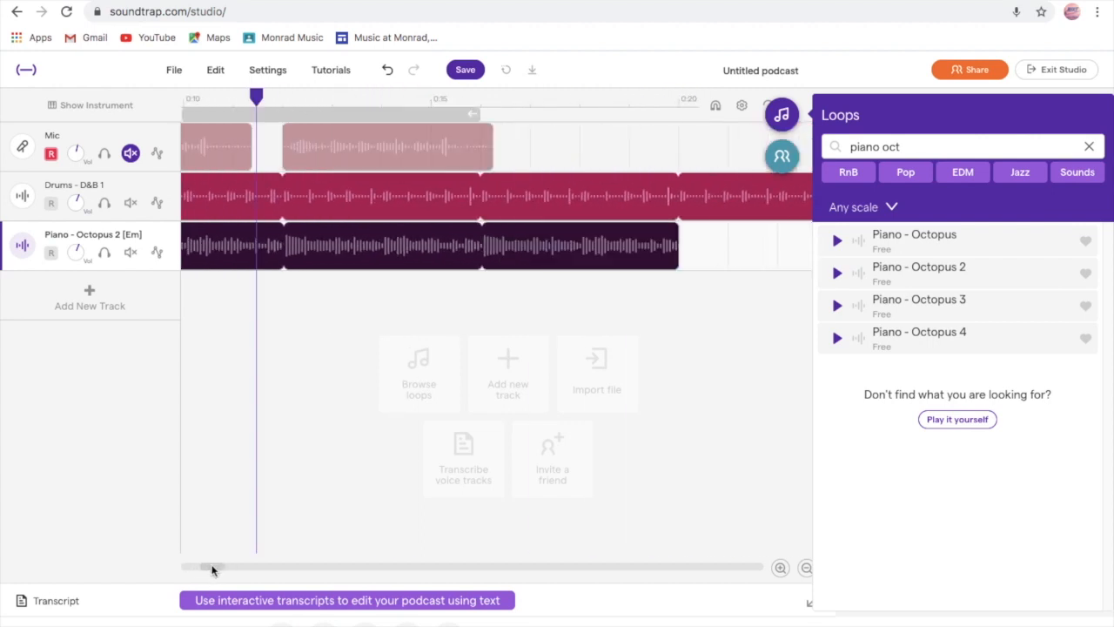
left_click_drag(676, 241, 437, 265)
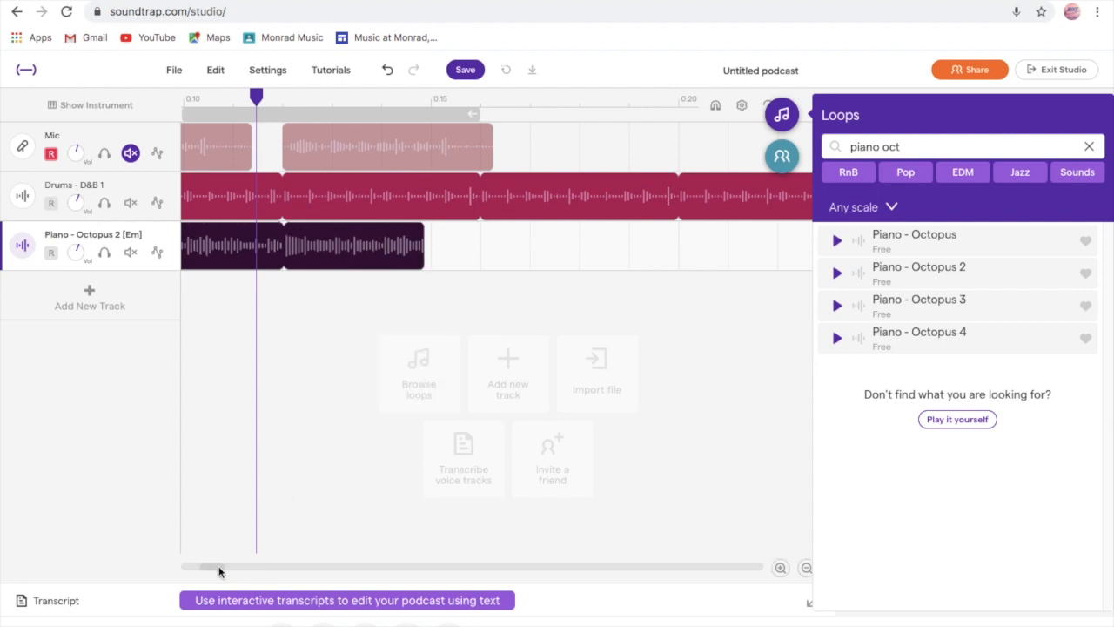
left_click_drag(219, 570, 203, 570)
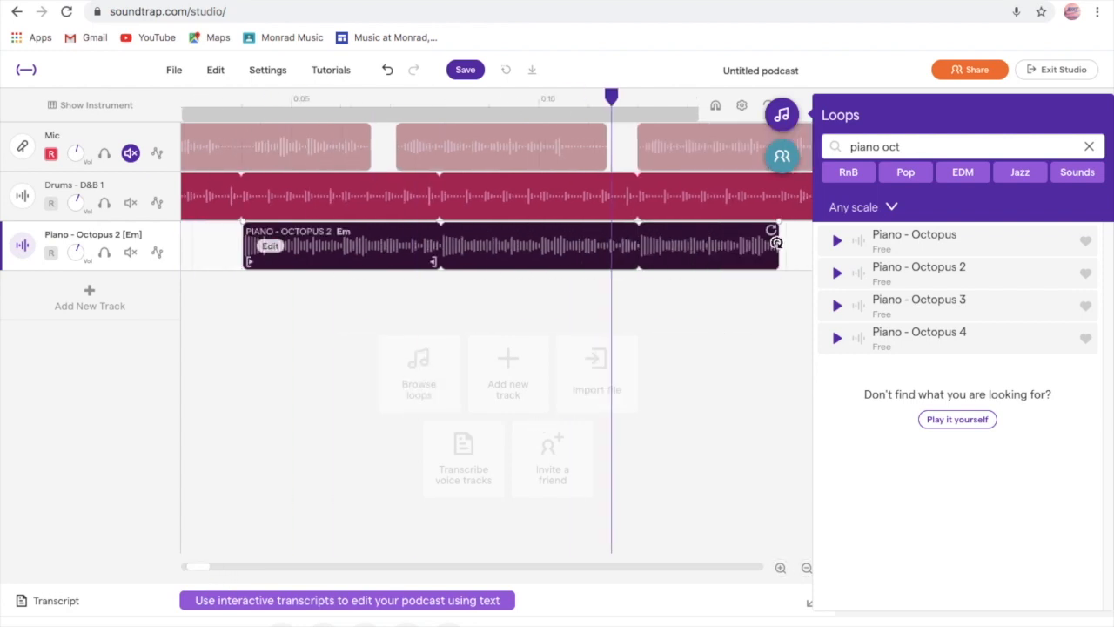
left_click_drag(778, 242, 630, 250)
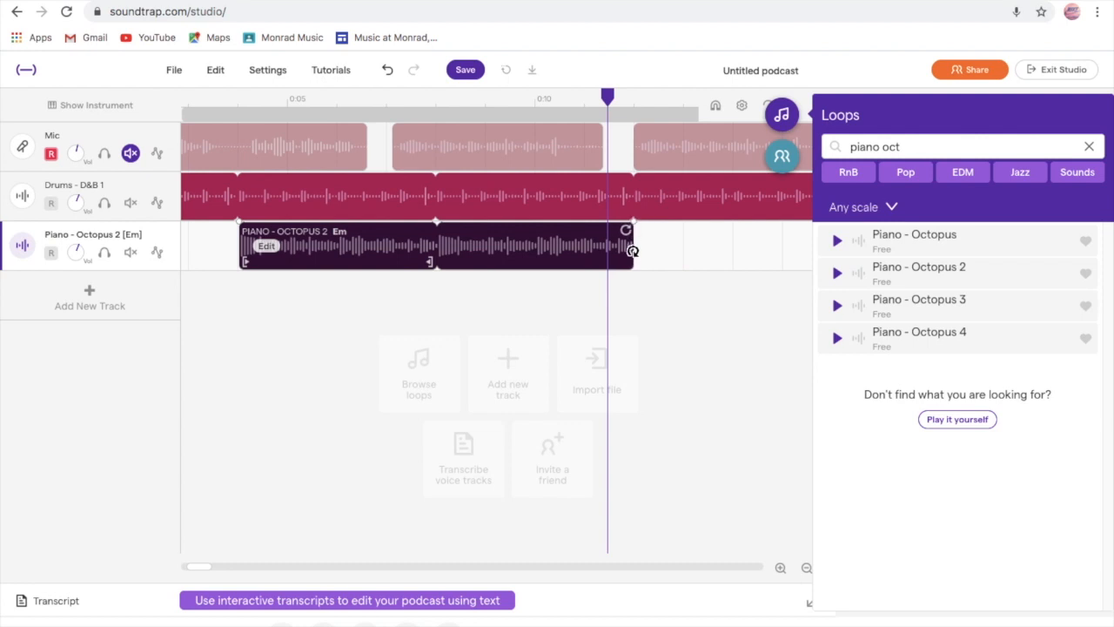
Copy the two-repeat piano region and paste it on the same track, starting at about 0:12.
right_click(487, 249)
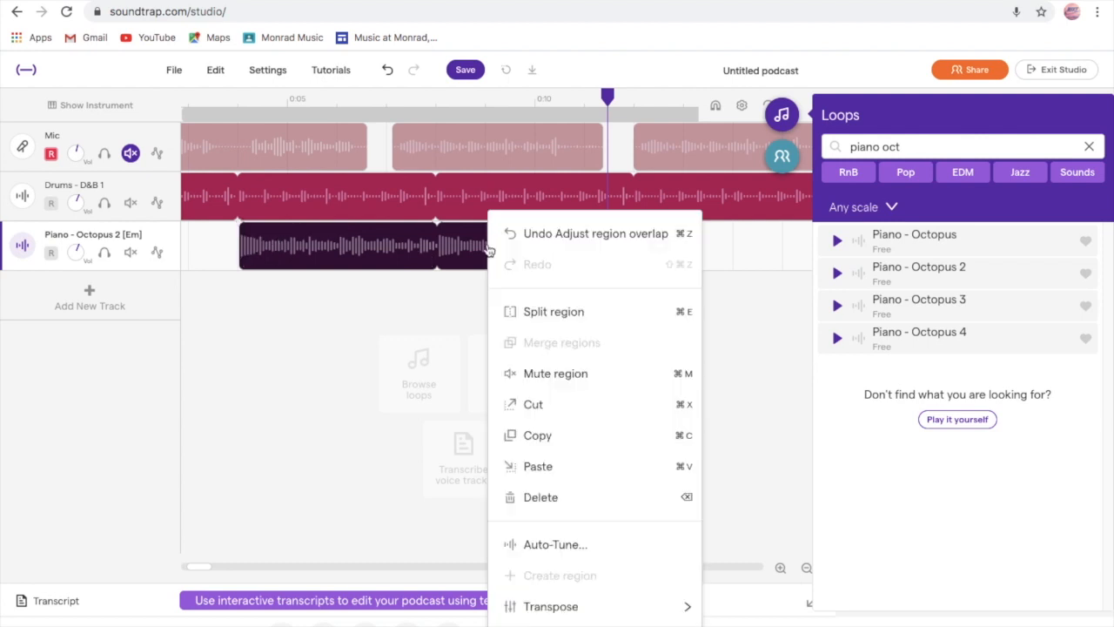
left_click(577, 437)
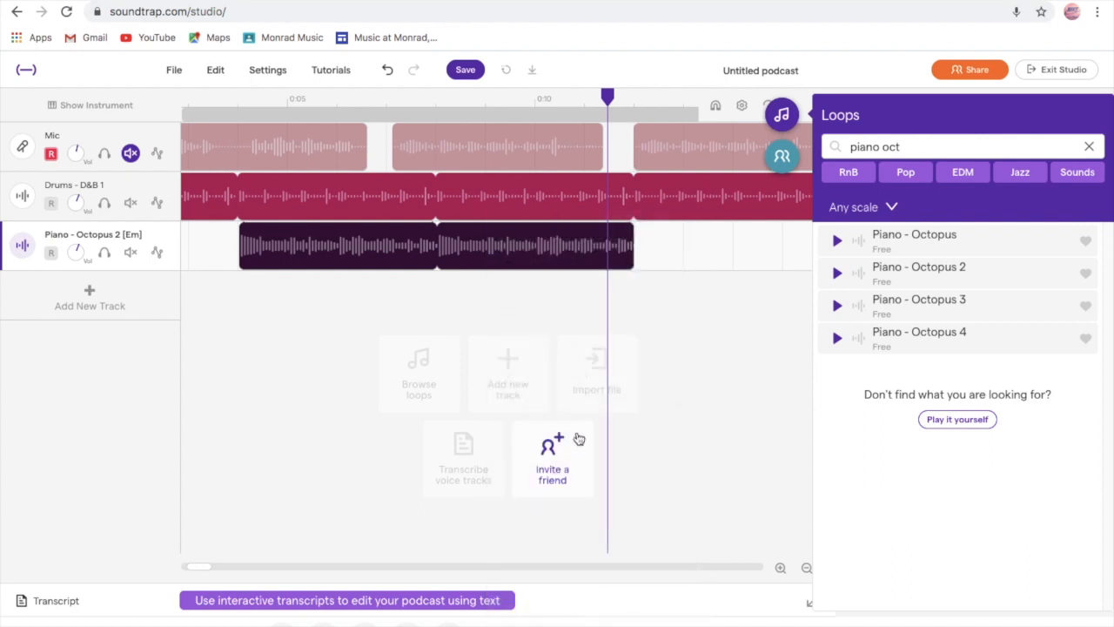
left_click(703, 254)
right_click(668, 247)
left_click(688, 495)
left_click_drag(487, 262, 443, 264)
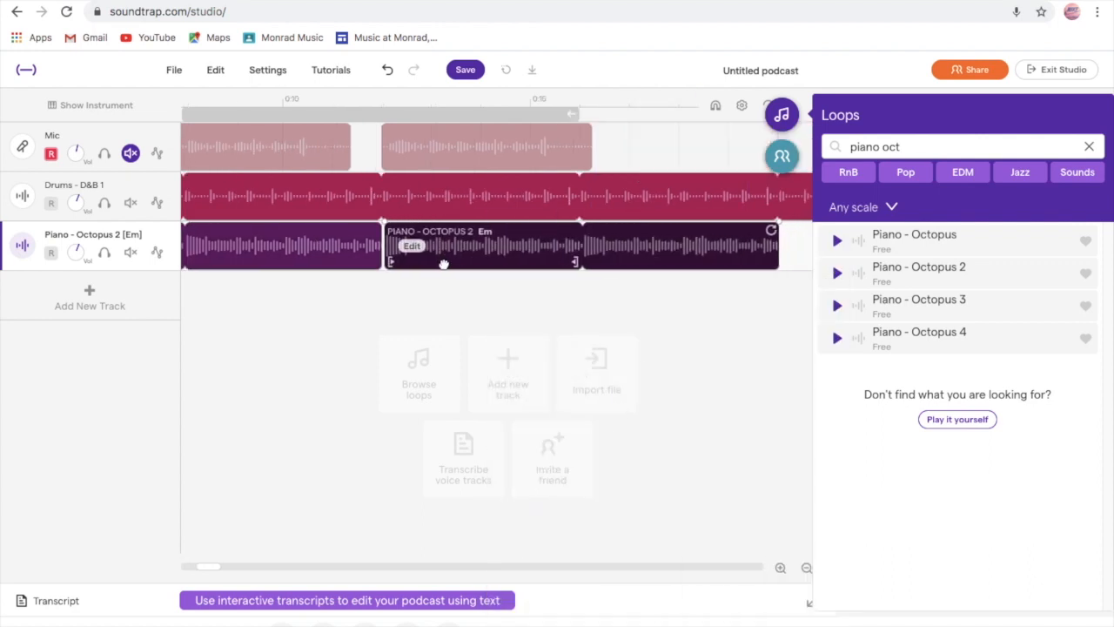
Paste another copy of the two-repeat piano region on the piano track, starting at about 0:20.
right_click(484, 248)
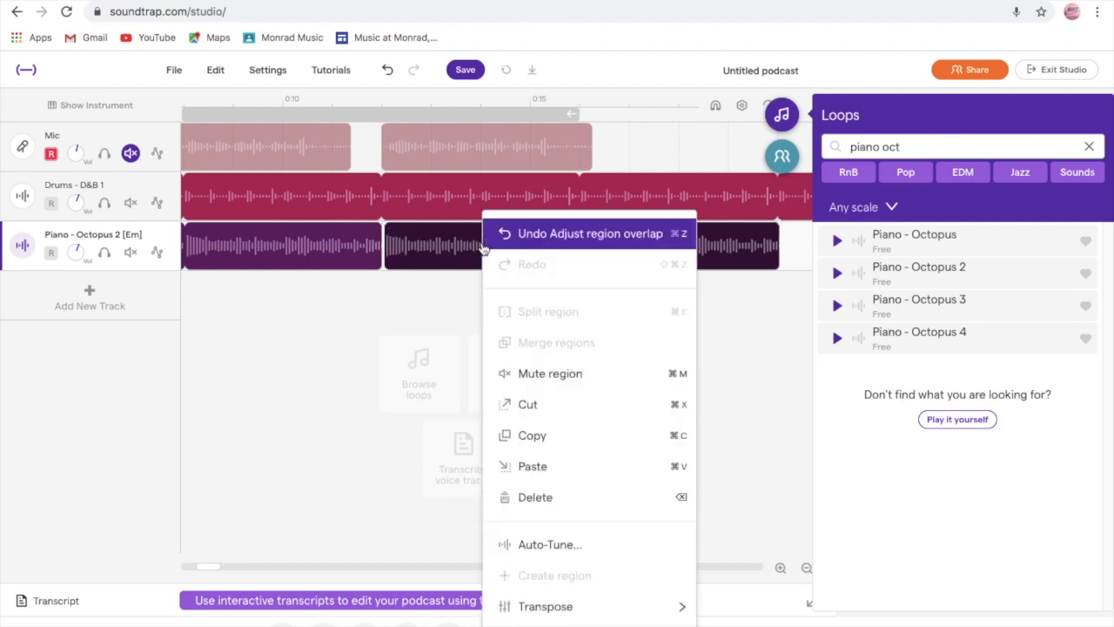
mouse_move(527, 614)
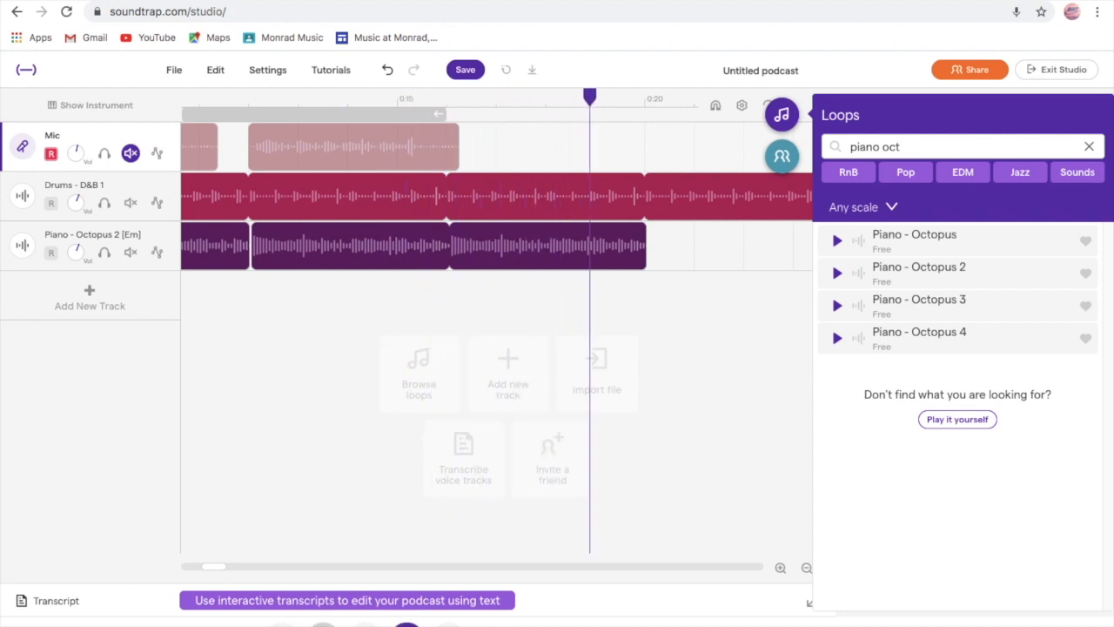
right_click(707, 250)
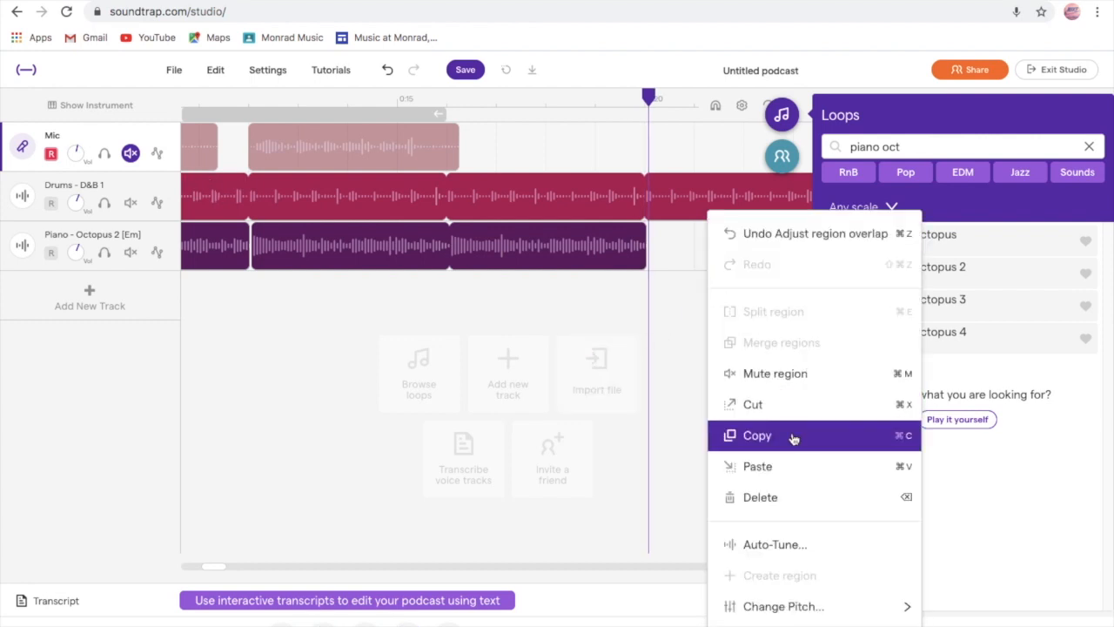
left_click(788, 470)
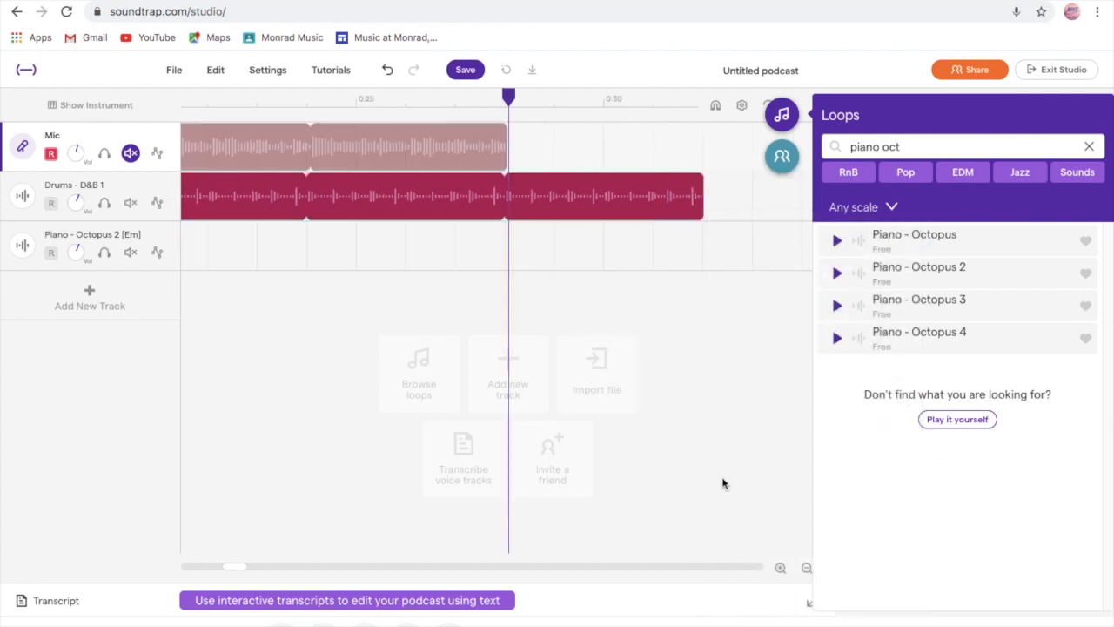
left_click_drag(241, 571, 214, 569)
left_click(337, 248)
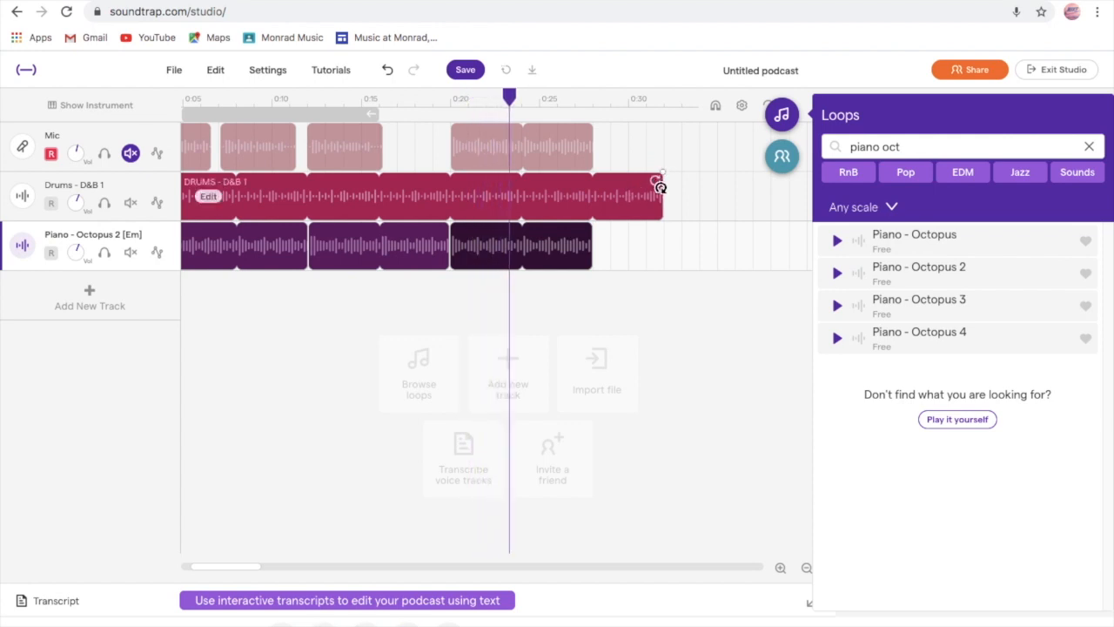
Shorten the drum region to end at about 0:28, and fade out the drums and last piano region from about 0:22.
left_click_drag(660, 187, 601, 188)
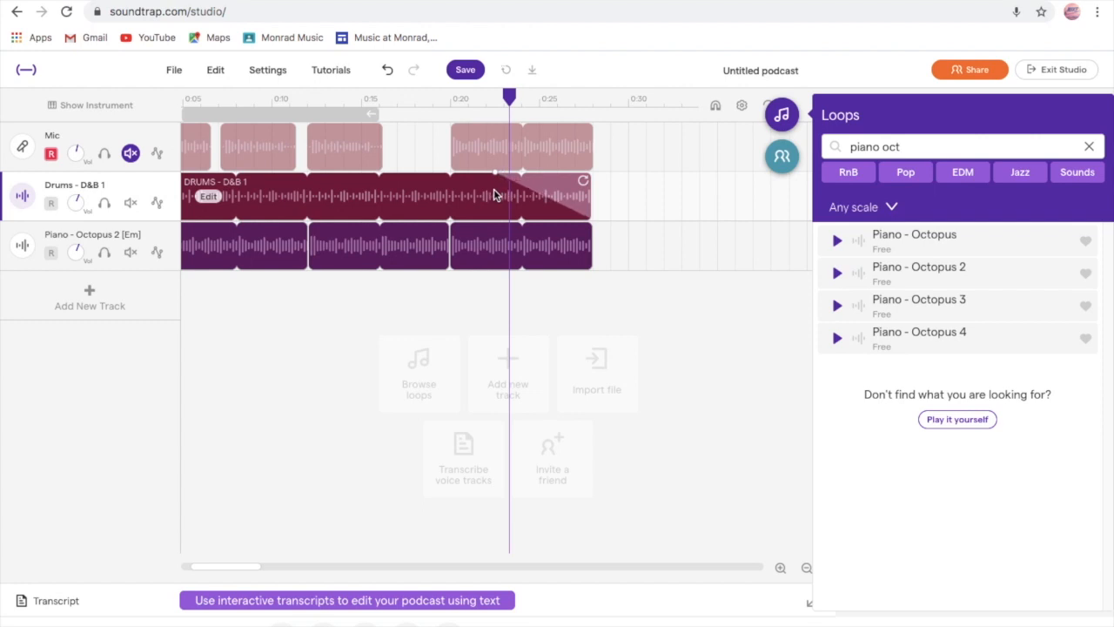
left_click(589, 224)
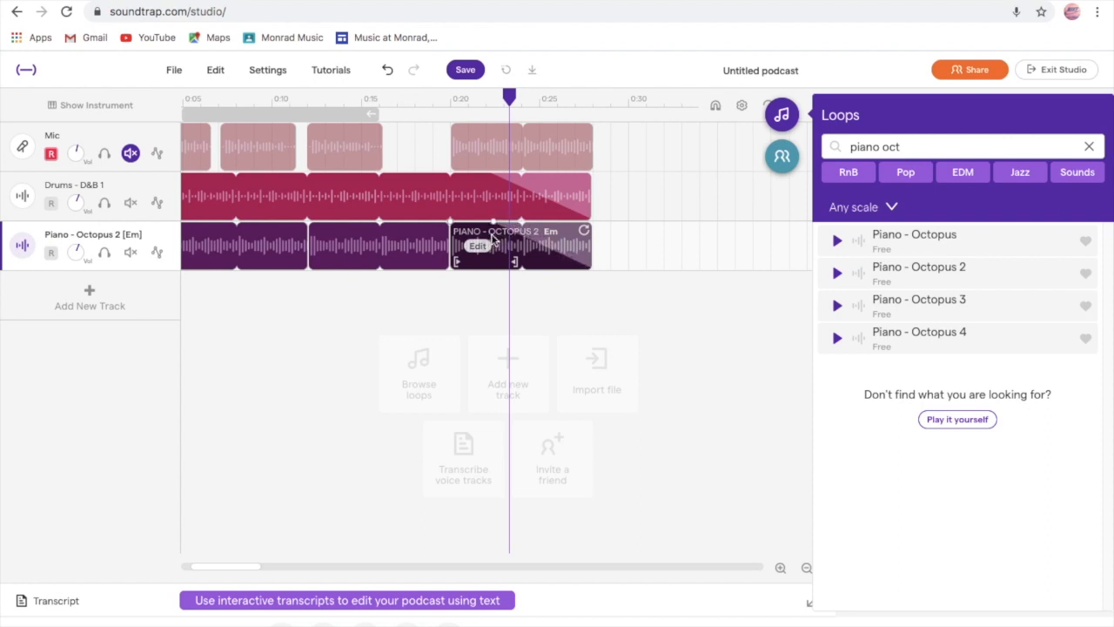
key("space")
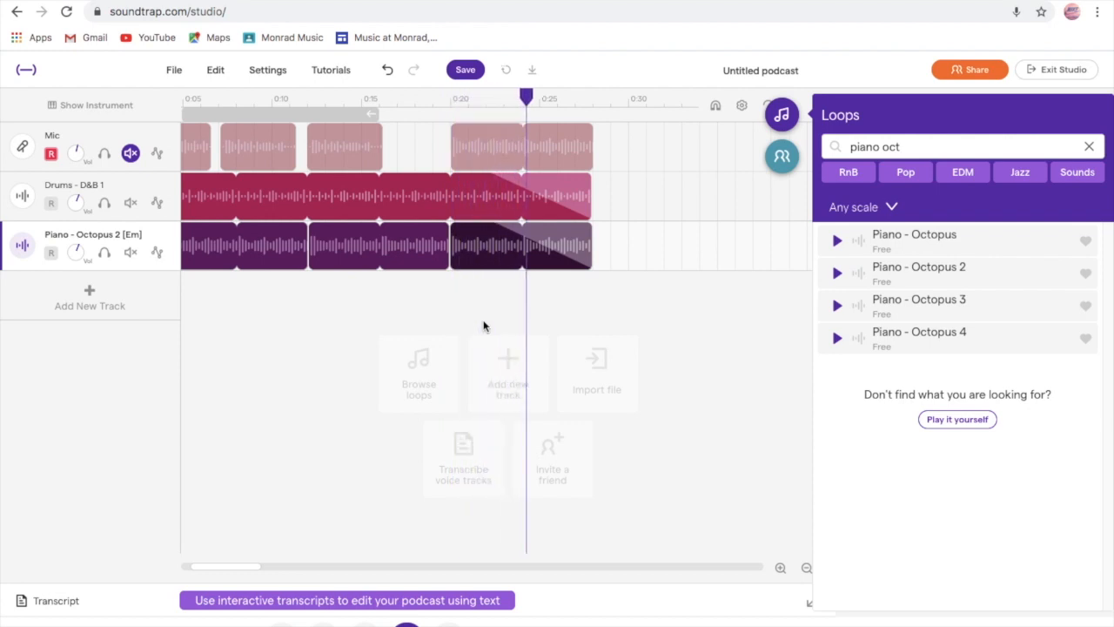
mouse_move(472, 271)
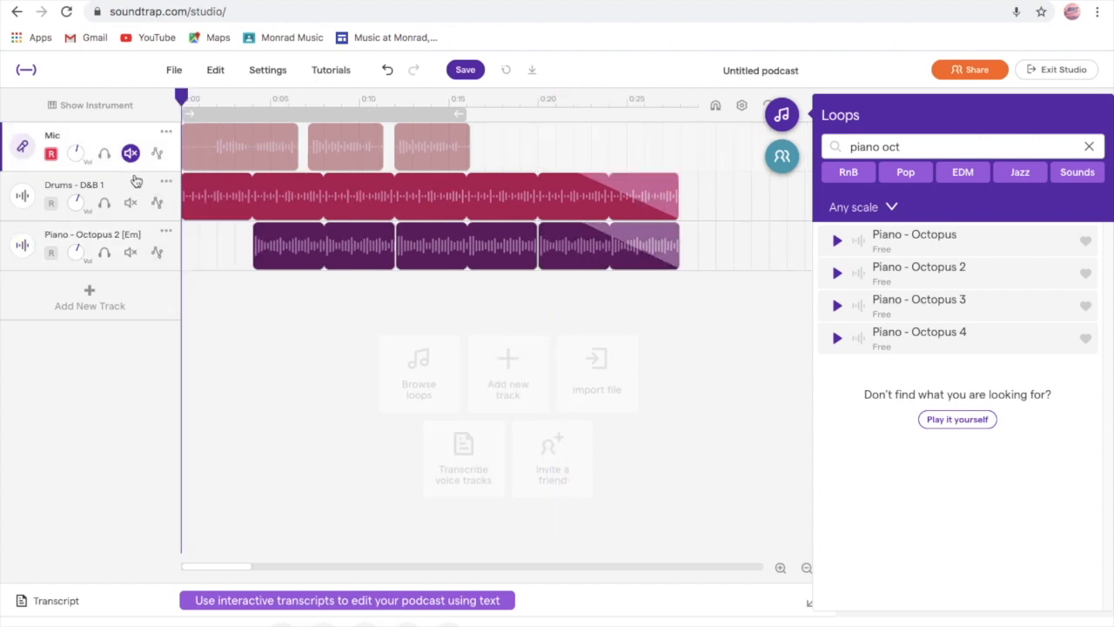
Unmute the Mic track and move its three voice regions later, towards the end of the background music.
left_click(130, 155)
left_click_drag(444, 161, 757, 132)
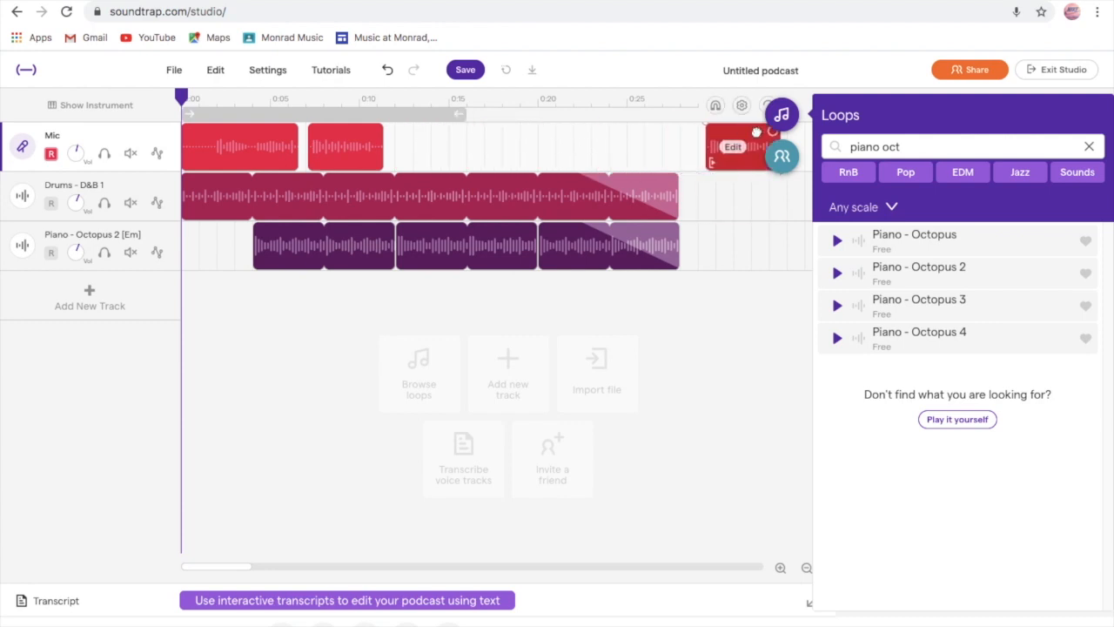
left_click_drag(366, 148, 631, 148)
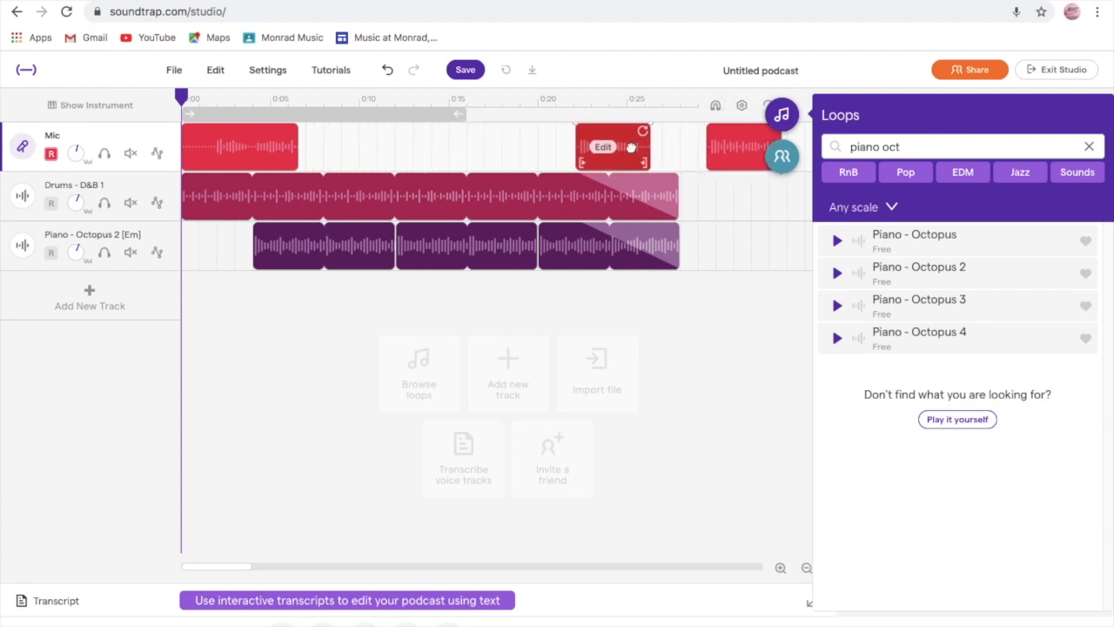
left_click_drag(238, 147, 509, 148)
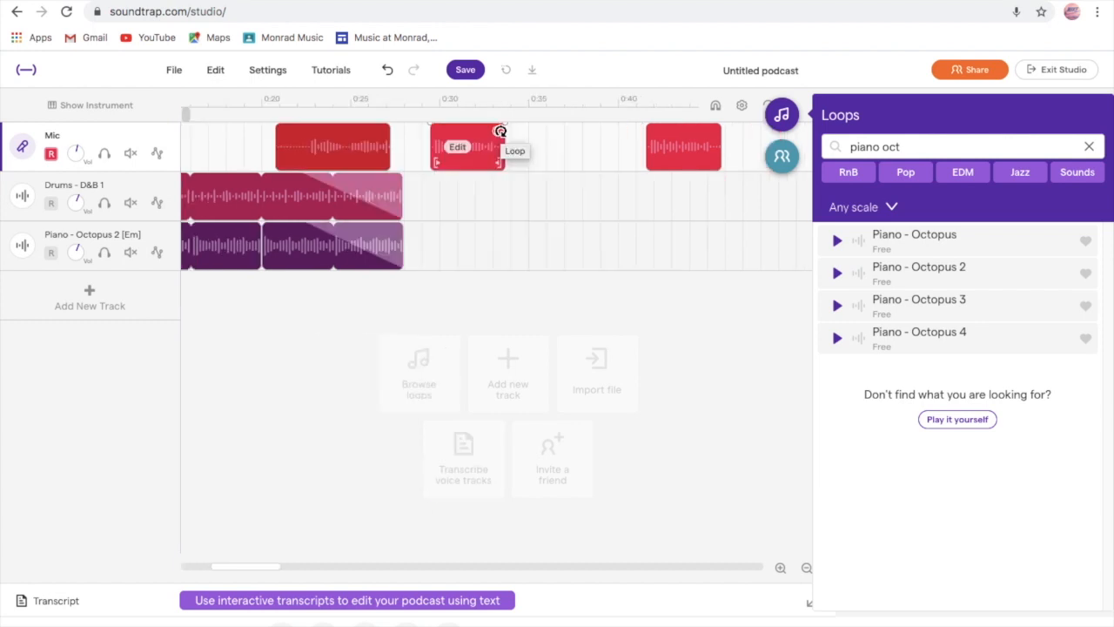
Loop the middle voice region about twice and close the gaps around it, with the first voice region starting at about 0:23.
left_click_drag(498, 131, 588, 134)
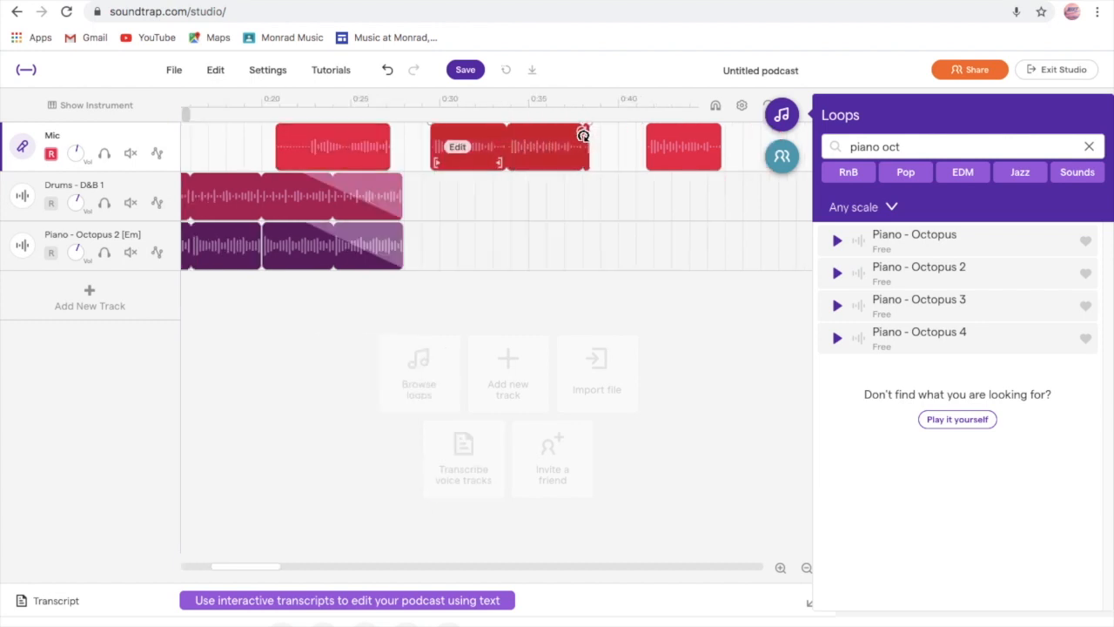
left_click_drag(363, 153, 405, 153)
left_click_drag(694, 147, 638, 146)
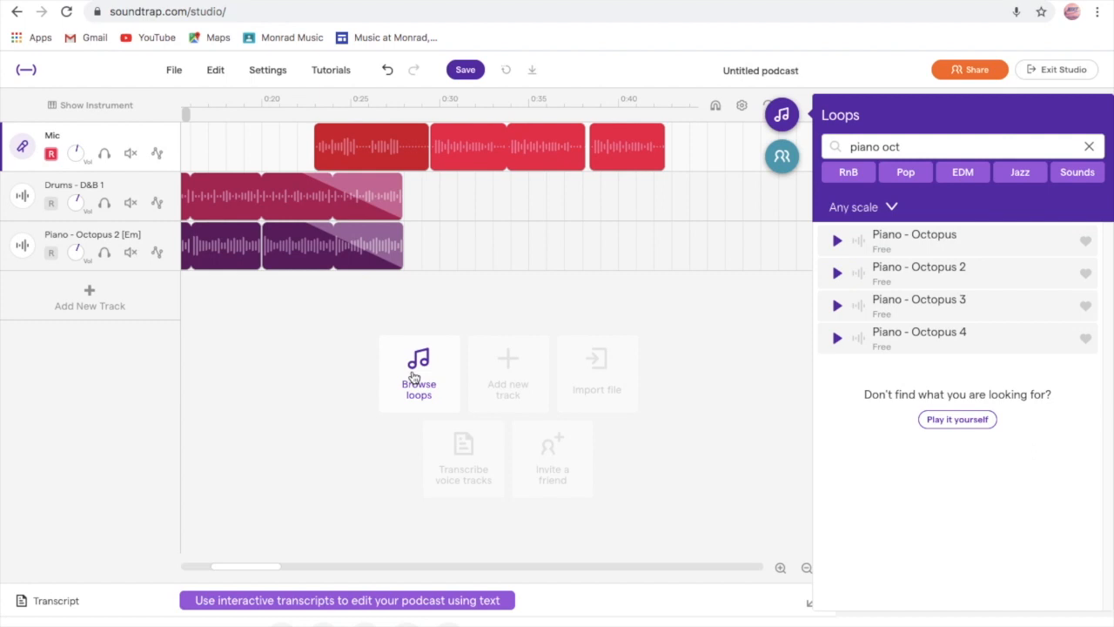
left_click(223, 154)
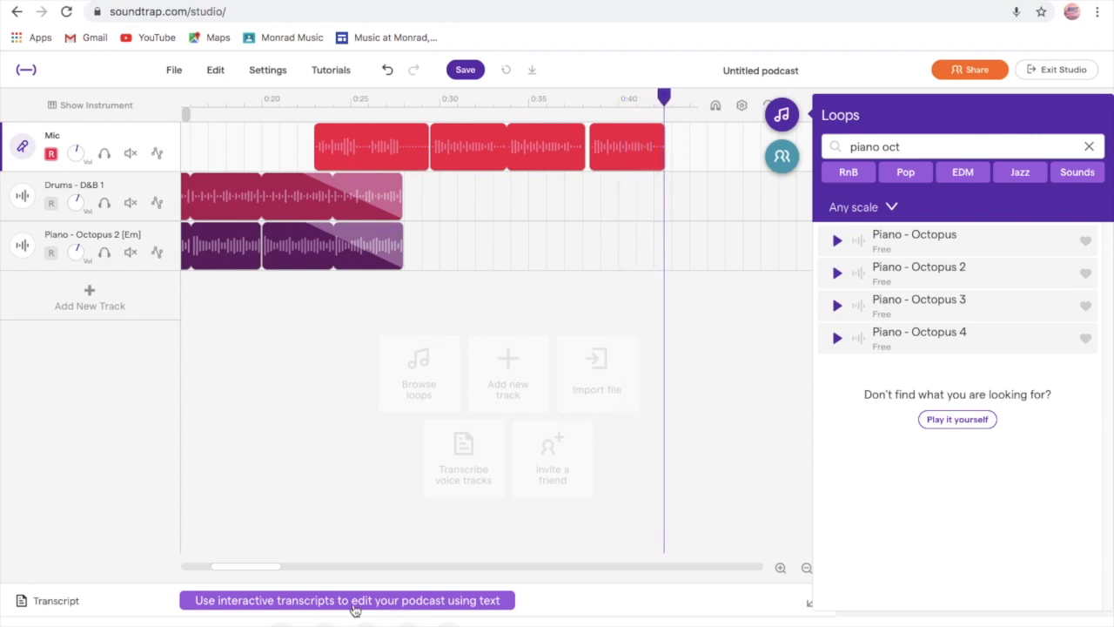
Clear the piano loop search and browse the Sounds category.
left_click(1078, 174)
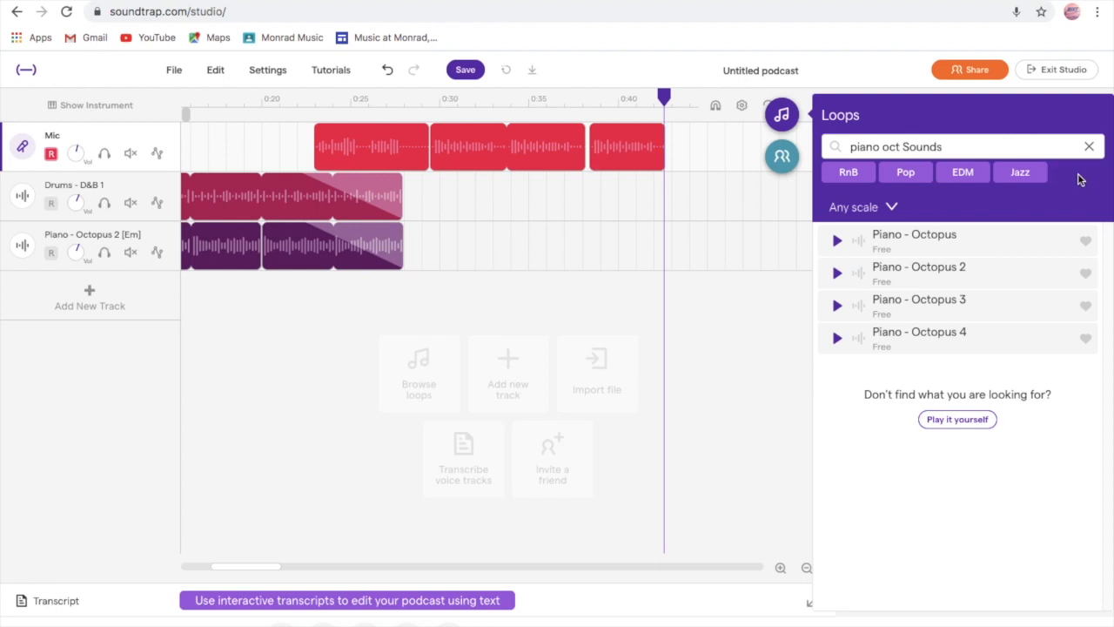
left_click(973, 147)
key("BackSpace")
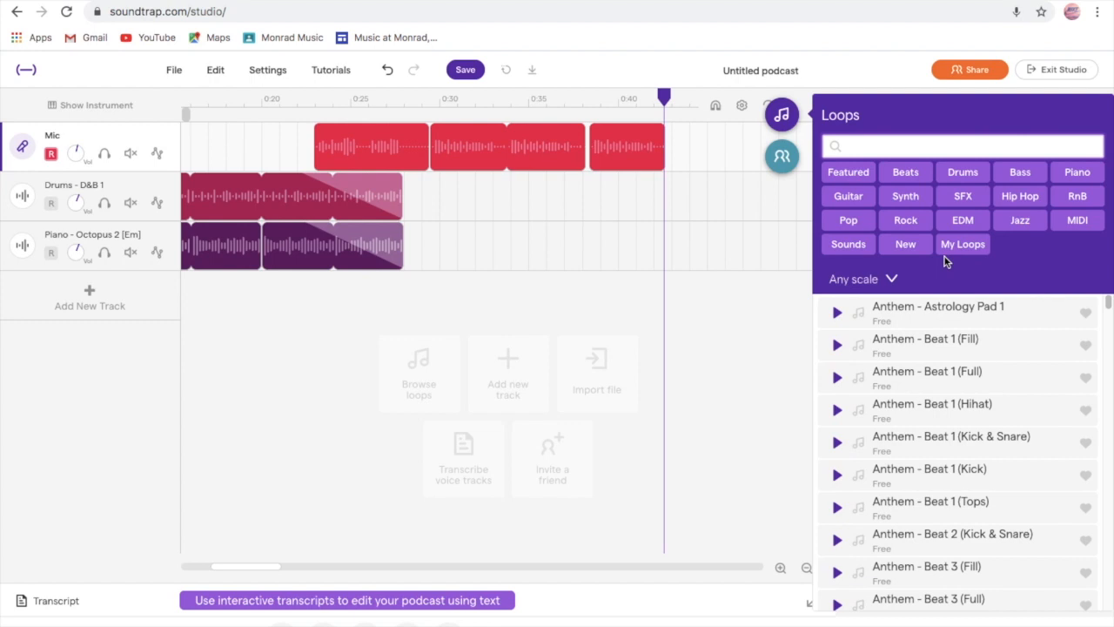
left_click(849, 244)
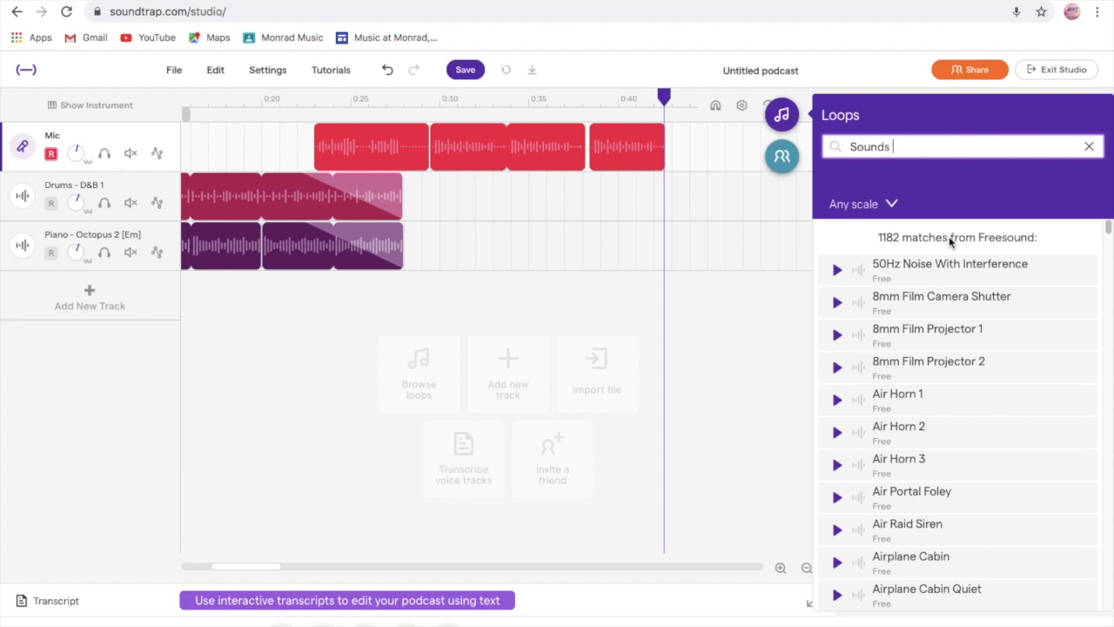
Search the loop library for "explo" and preview Explosion 1.
key("ctrl+a")
type("explo")
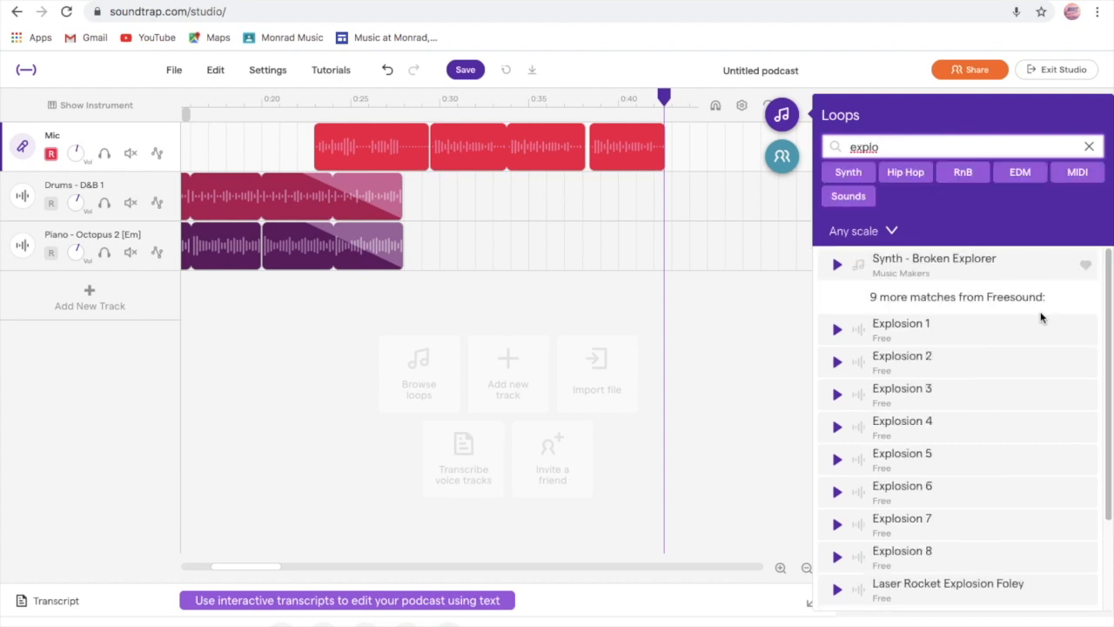
left_click(839, 331)
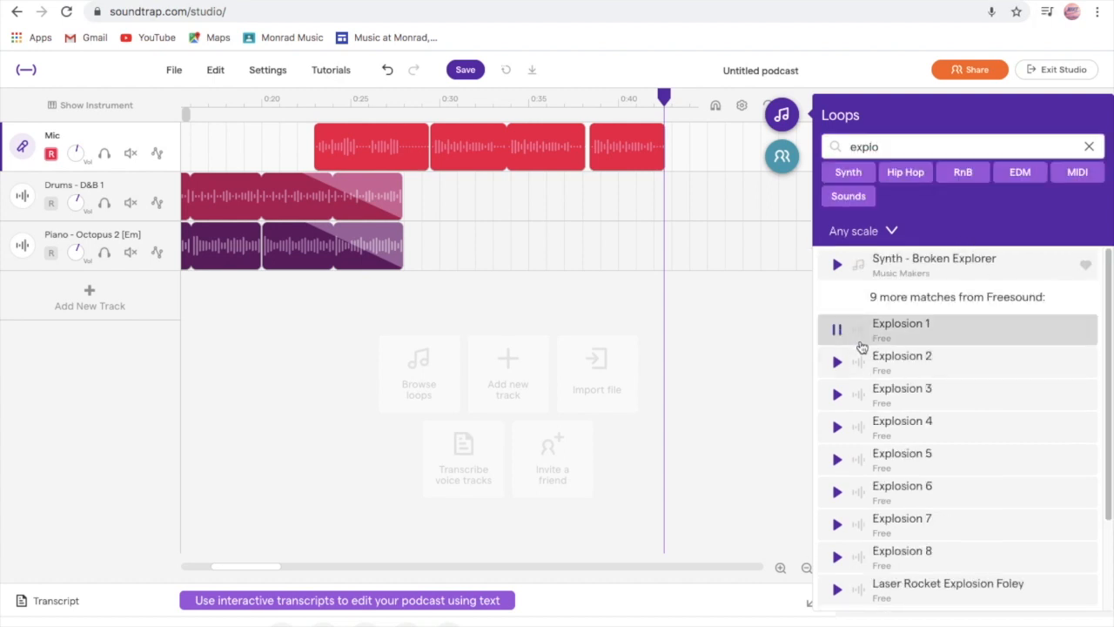
Place Explosion 1 on the Drums track at about 0:41, accept the Freesound notice, and play back the podcast's ending.
left_click_drag(923, 336, 639, 196)
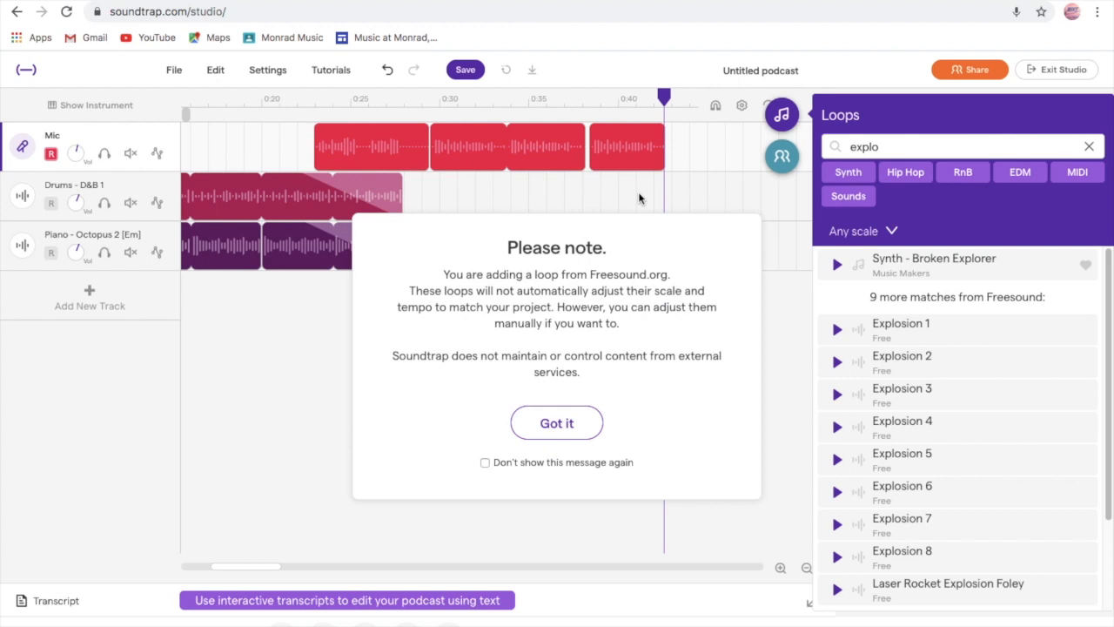
left_click(557, 423)
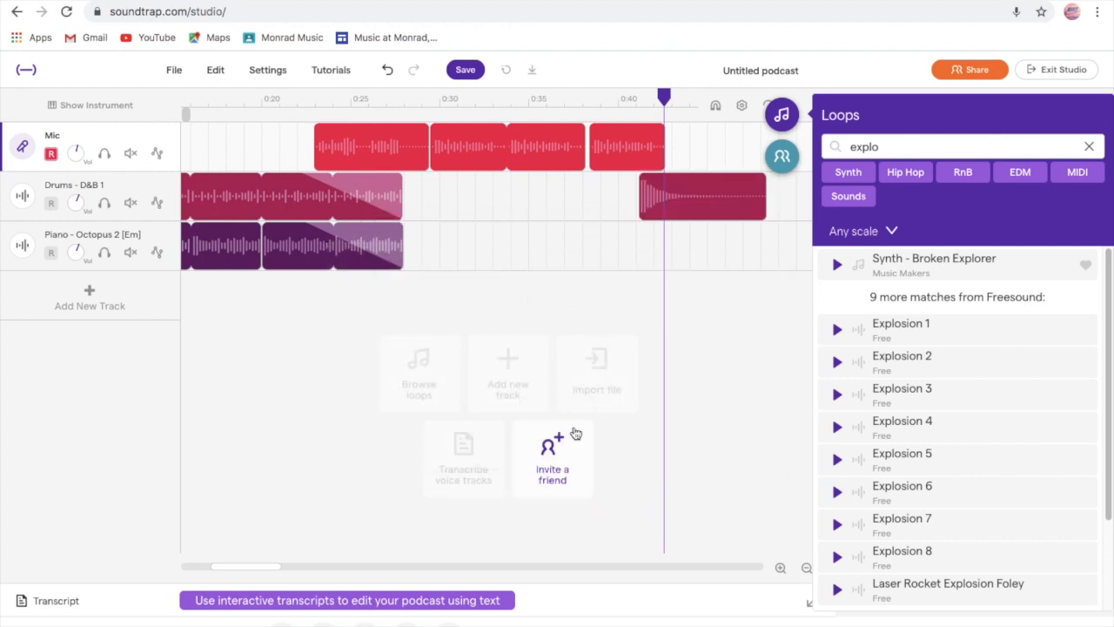
left_click_drag(663, 96, 540, 96)
key("space")
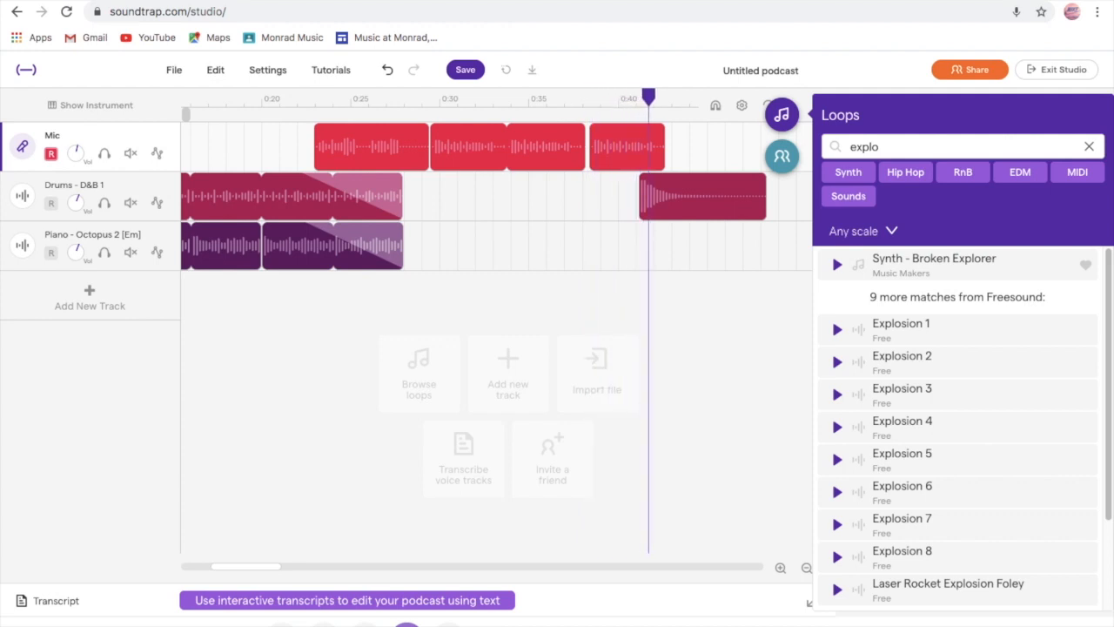
right_click(666, 190)
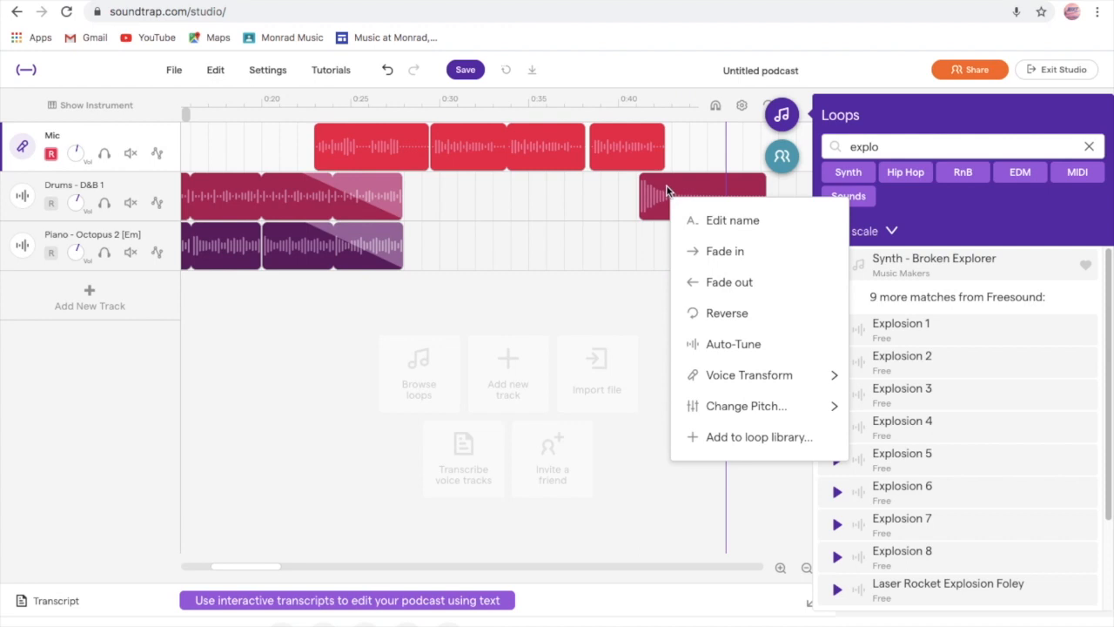
left_click(670, 189)
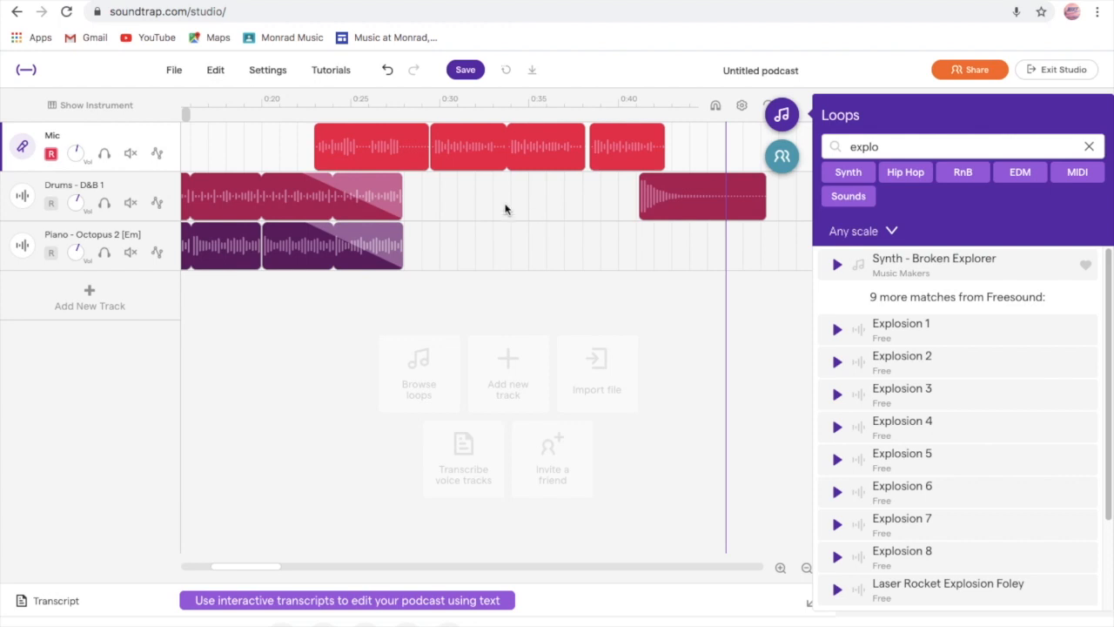
Save the podcast project and open its export options.
left_click(465, 72)
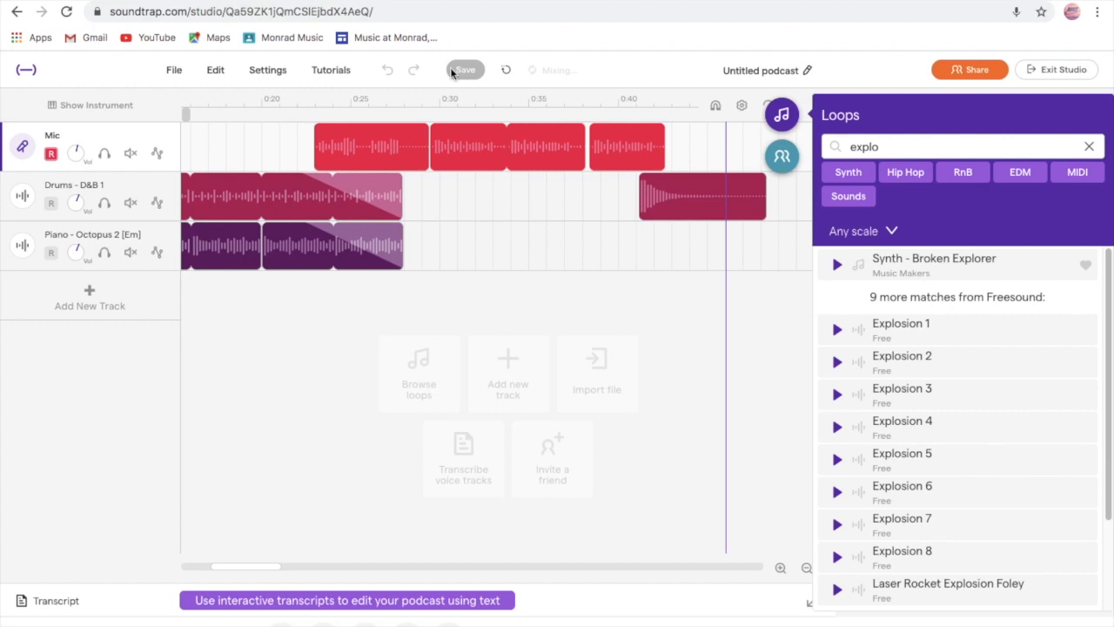
left_click(175, 71)
mouse_move(249, 337)
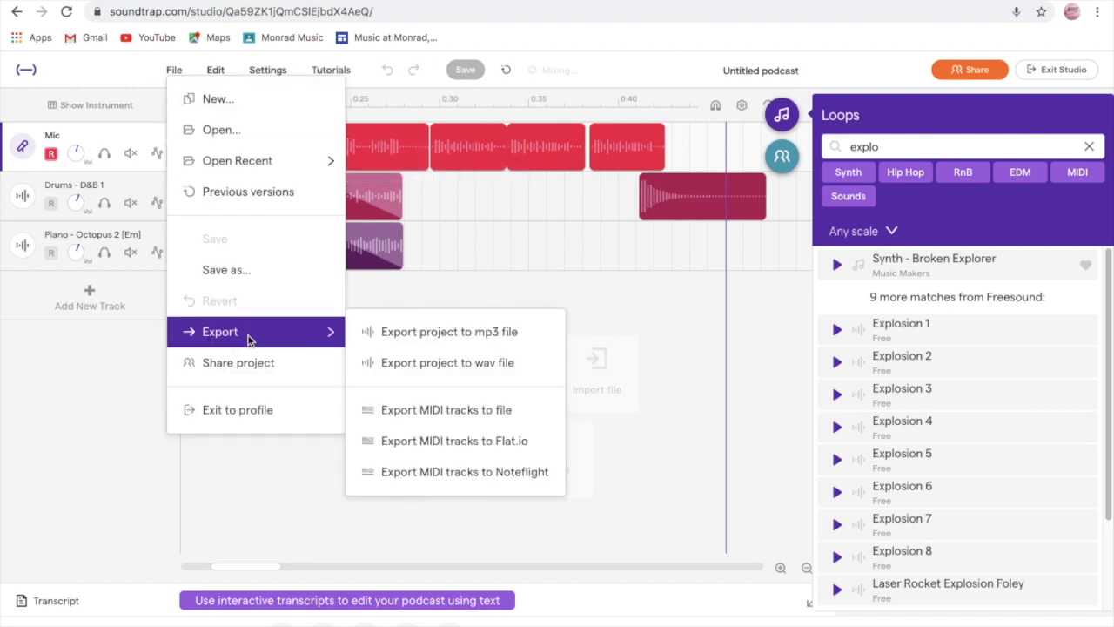